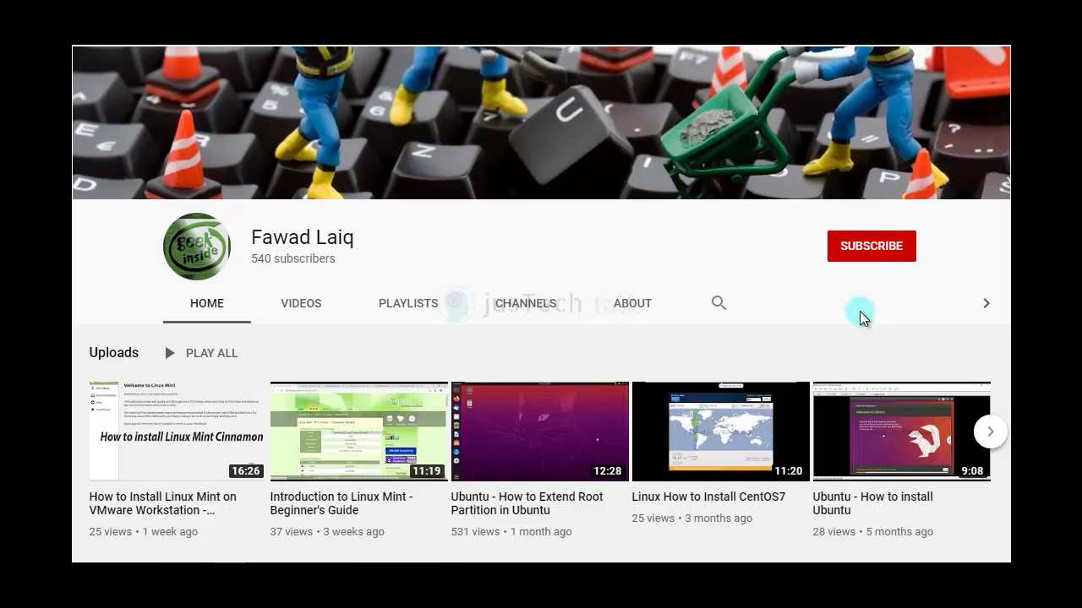
# Subscribe to the YouTube channel and set its notification bell to All.
pyautogui.click(877, 253)
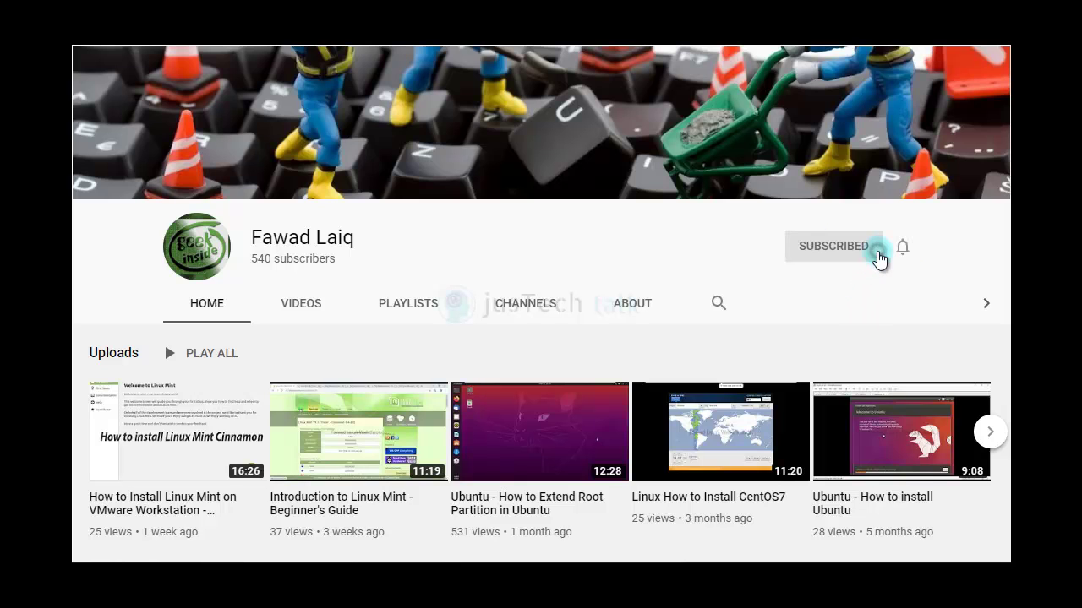
pyautogui.click(900, 250)
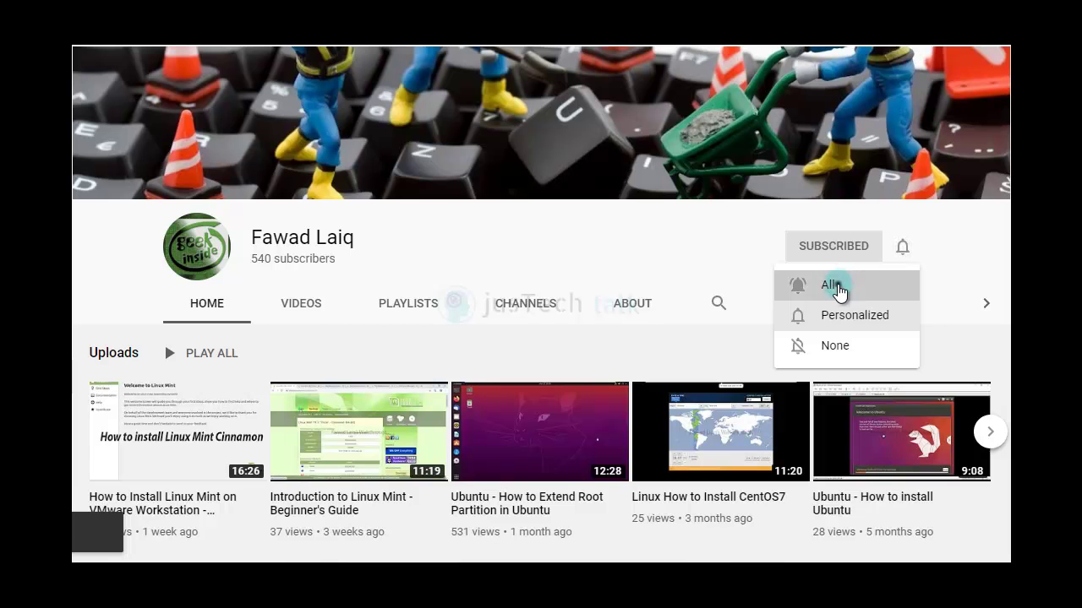
pyautogui.click(838, 287)
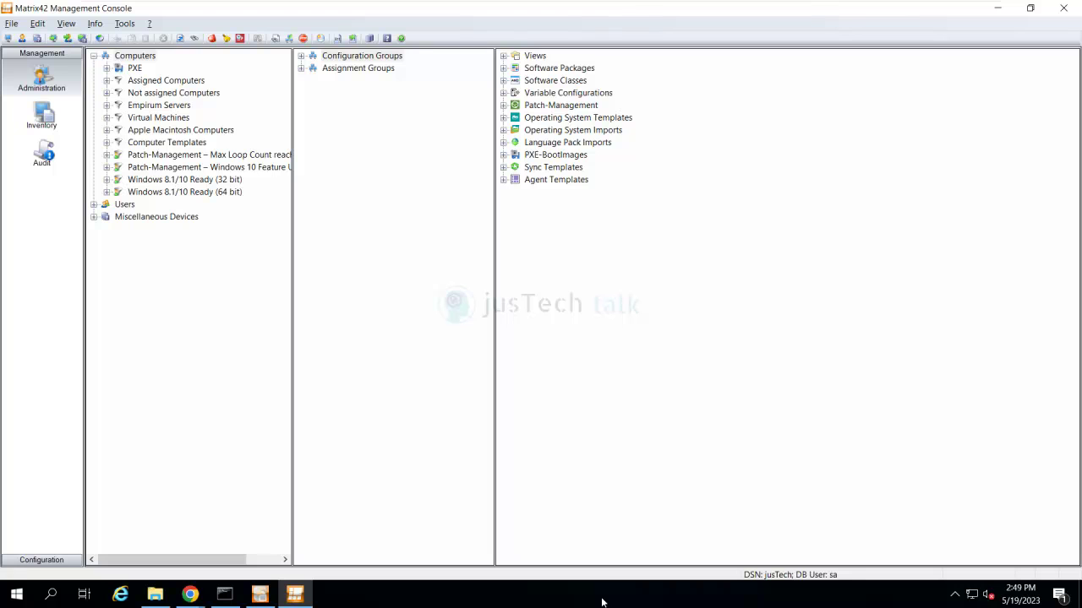
# Select the Agent Templates category to begin a new Empirum Agent template.
pyautogui.press('End')
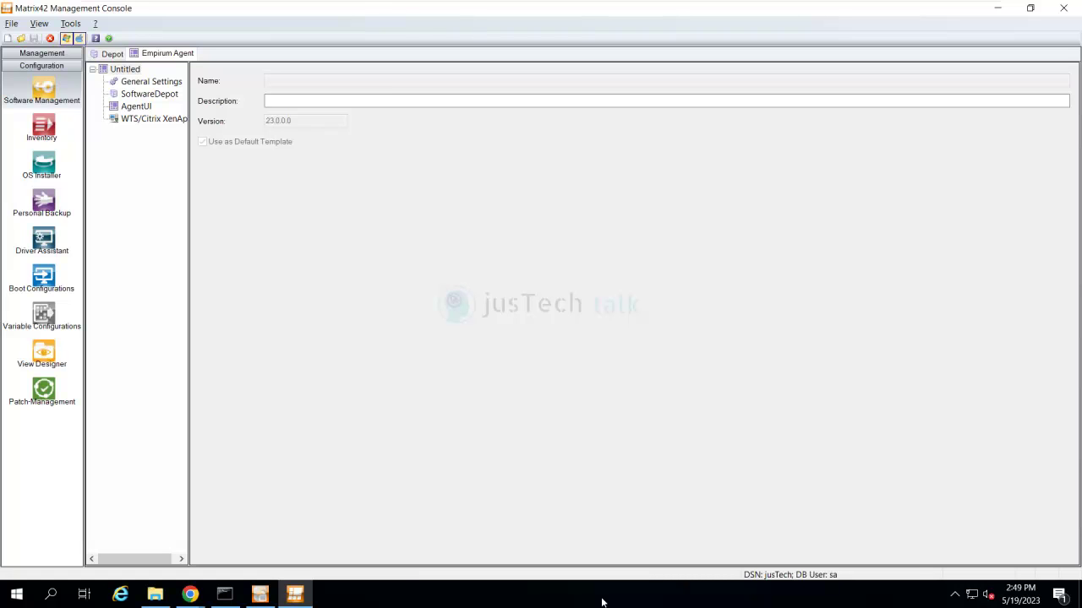
# Show the template's General Settings with fallback server APPSRV01 and SMB transport.
pyautogui.press('Down')
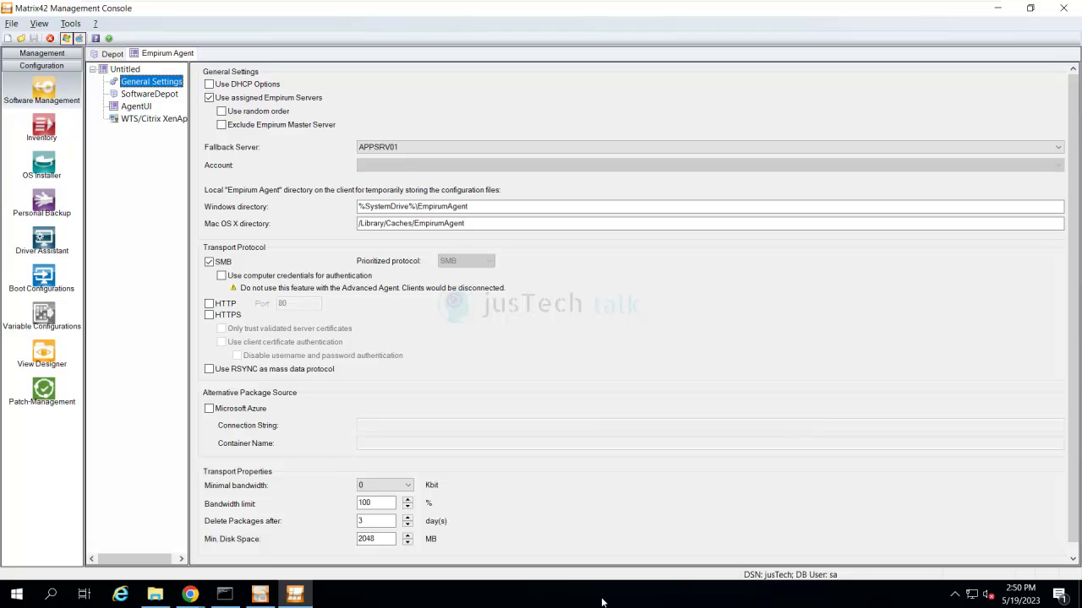
# Set the SoftwareDepot polling interval to 30 and enable 'Install immediately after download'.
pyautogui.press('Down')
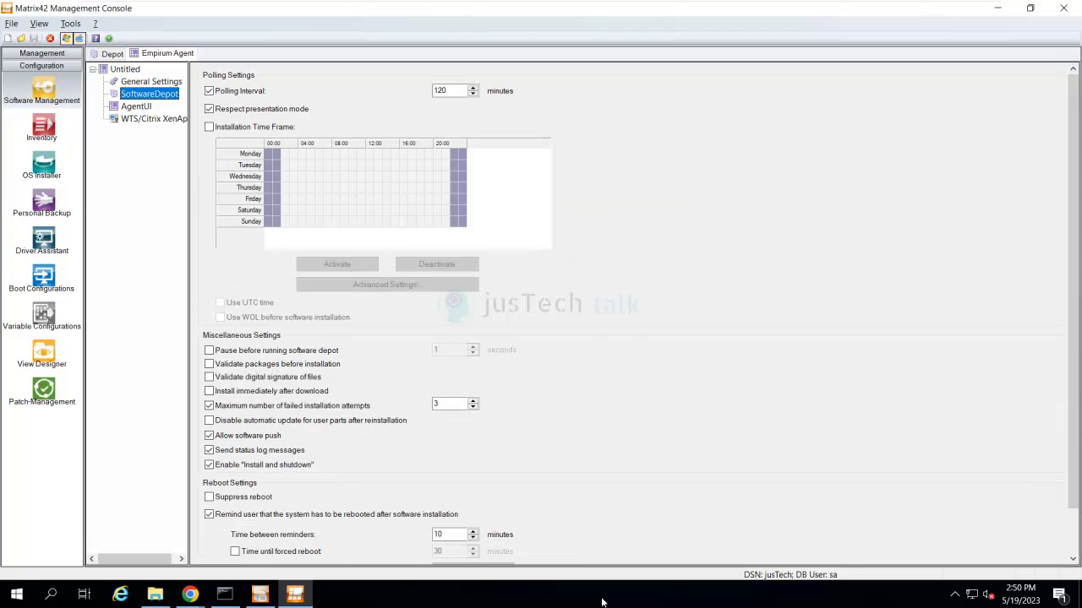
pyautogui.press('Tab')
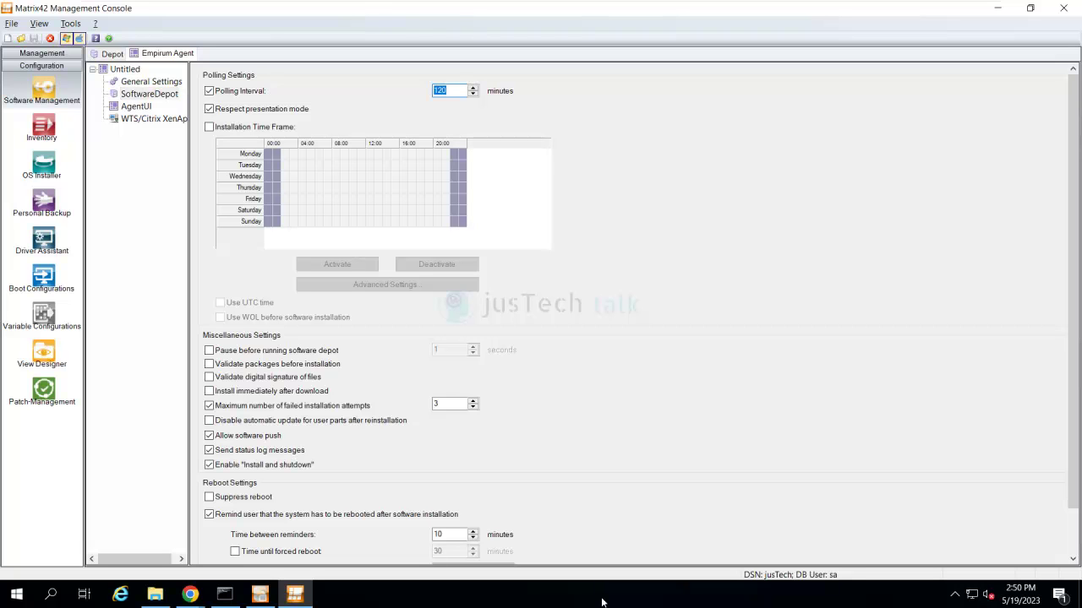
pyautogui.write('30')
pyautogui.press('space')
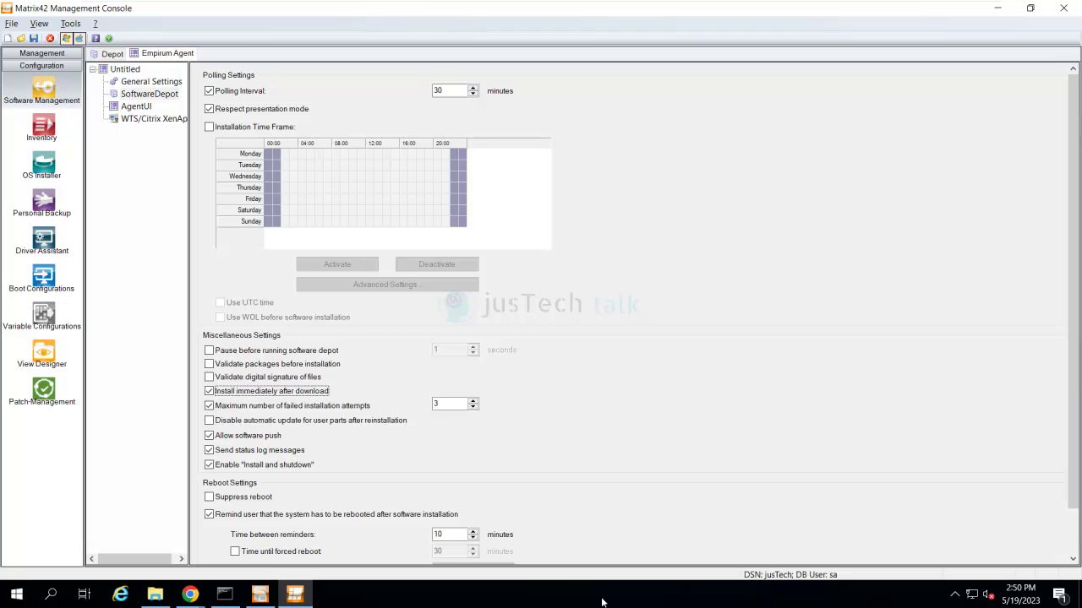
pyautogui.press('Down')
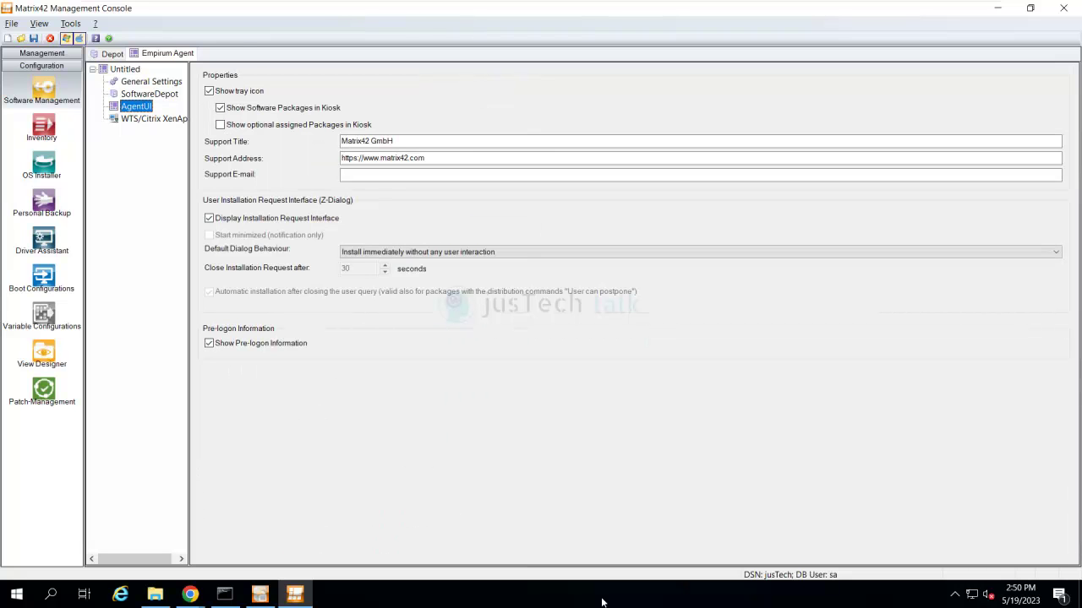
# Replace the AgentUI Support Title with 'jusTech Talk - EMPIRUM SERVER'.
pyautogui.press('Tab')
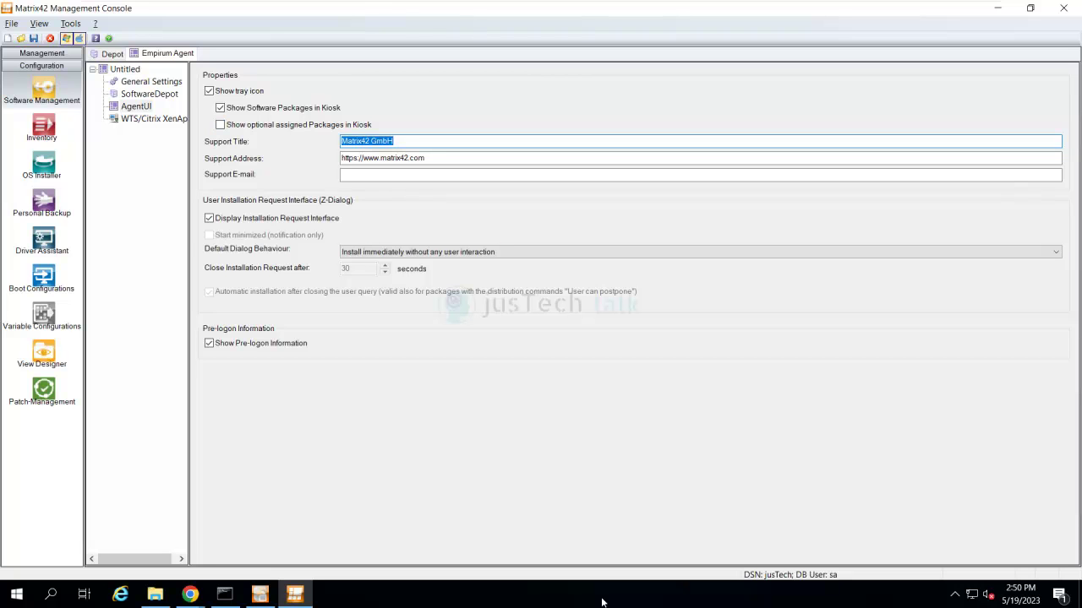
pyautogui.write('jus')
pyautogui.write('Tech Ta')
pyautogui.write('lk')
pyautogui.press('Tab')
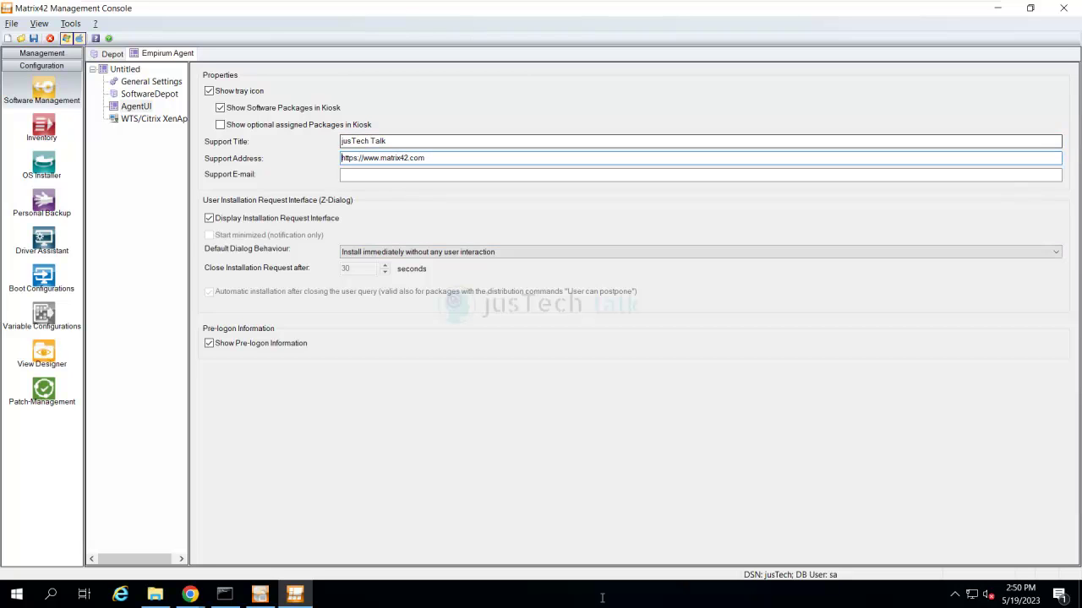
pyautogui.hotkey('shift', 'Tab')
pyautogui.write('-')
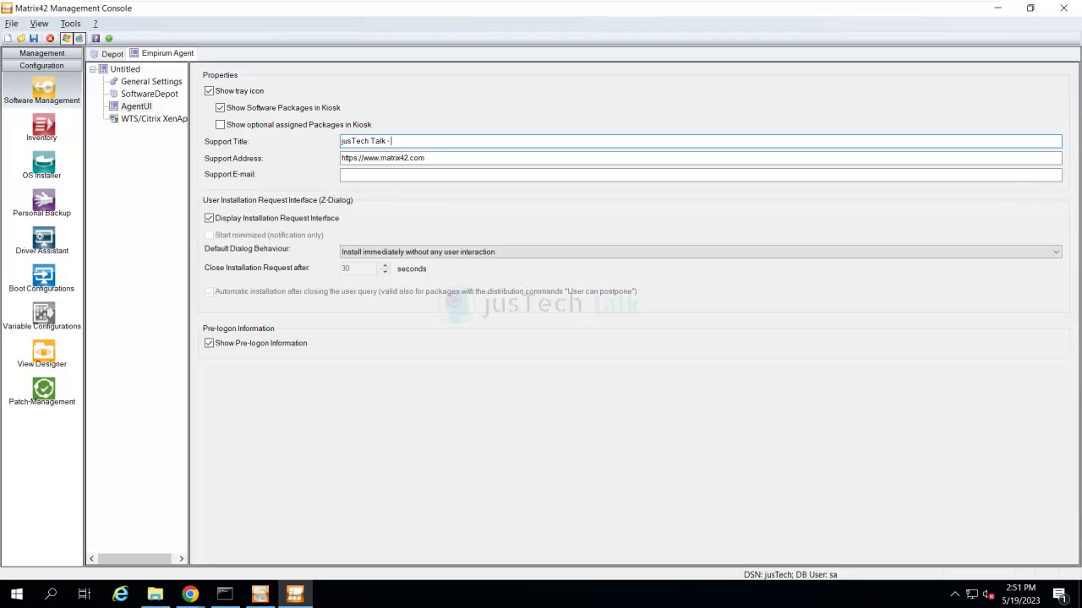
pyautogui.write('EMPI')
pyautogui.write('RUM Serve')
pyautogui.press('BackSpace')
pyautogui.press('BackSpace')
pyautogui.press('BackSpace')
pyautogui.press('BackSpace')
pyautogui.press('BackSpace')
pyautogui.write('ERVER')
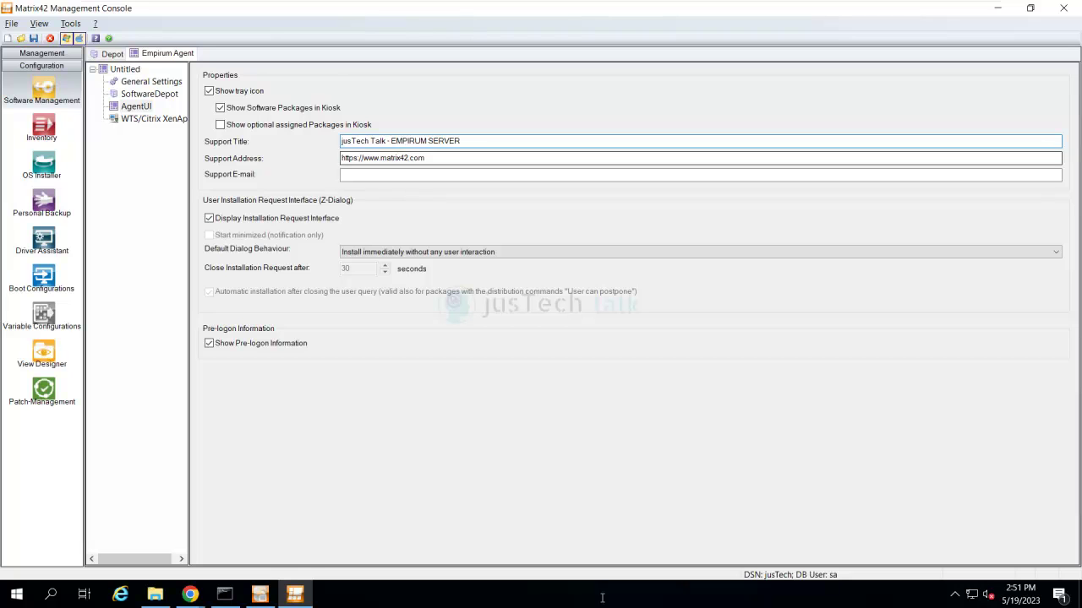
pyautogui.press('Tab')
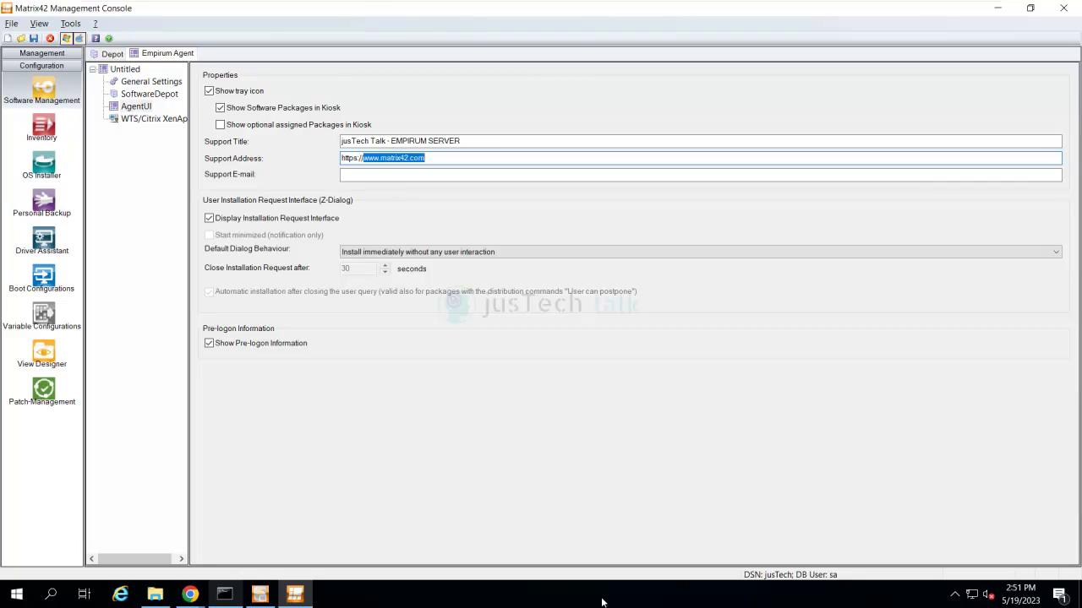
# Run hostname in Command Prompt, copy the AppSrv01 host name, and minimize the console.
pyautogui.hotkey('alt', 'Tab')
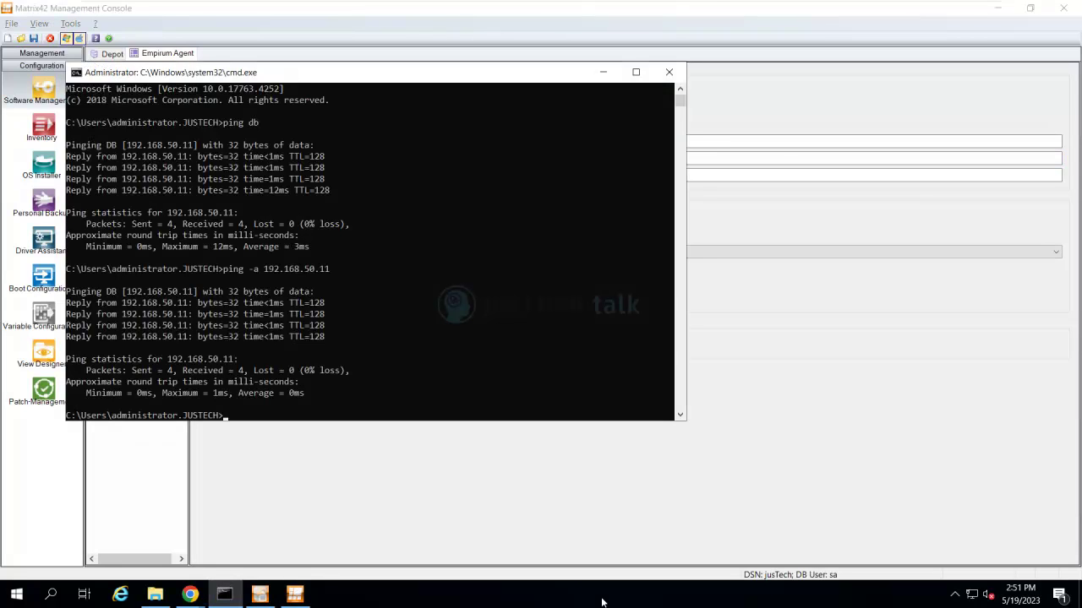
pyautogui.write('hostname')
pyautogui.press('Return')
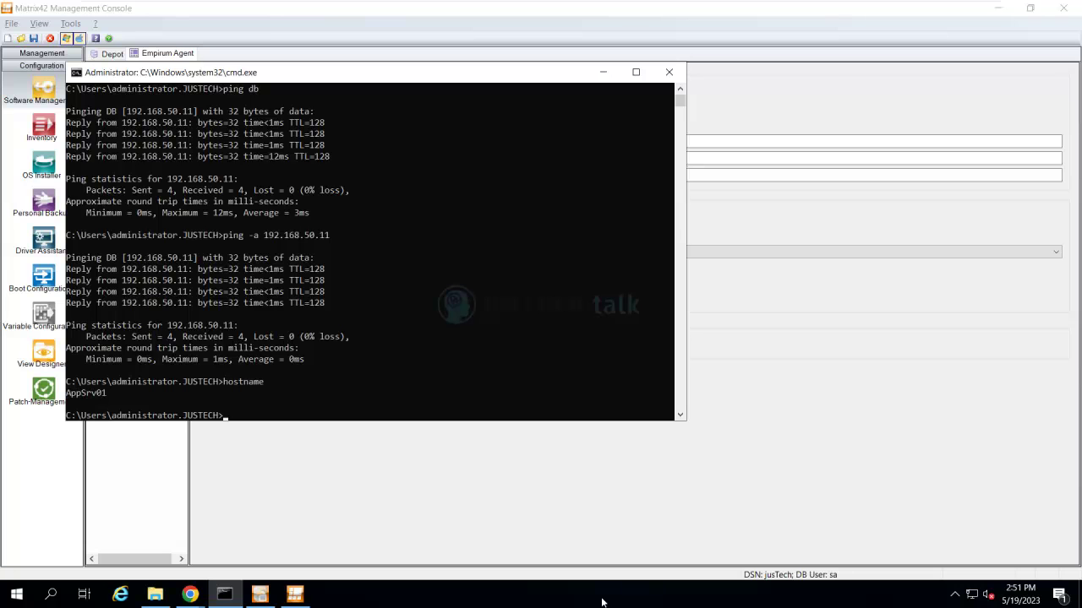
pyautogui.moveTo(106, 393); pyautogui.dragTo(66, 393)
pyautogui.hotkey('ctrl', 'c')
pyautogui.click(602, 71)
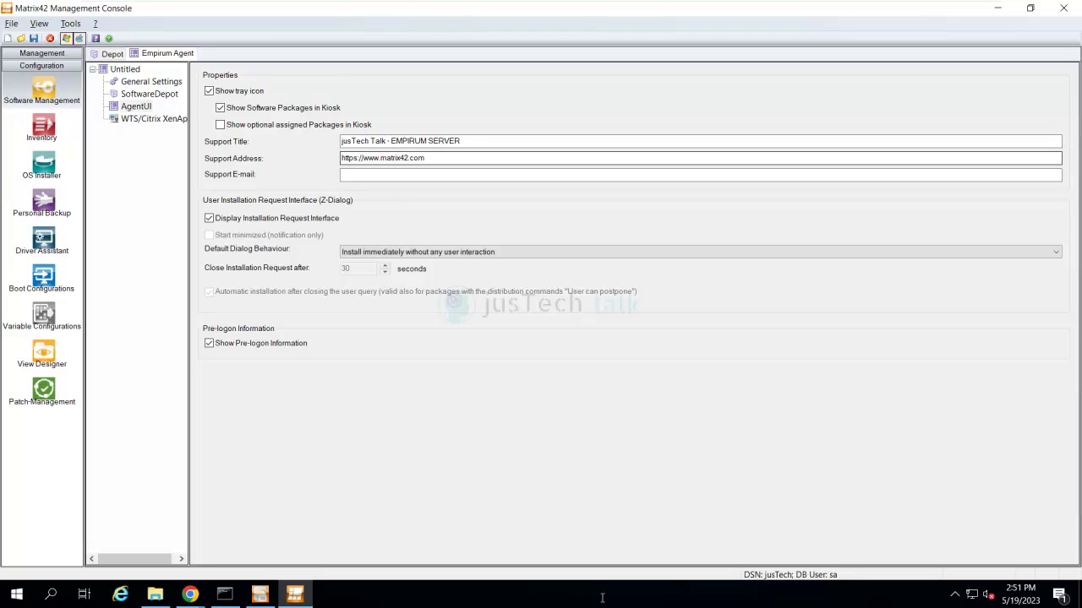
pyautogui.hotkey('ctrl', 'shift', 'Left')
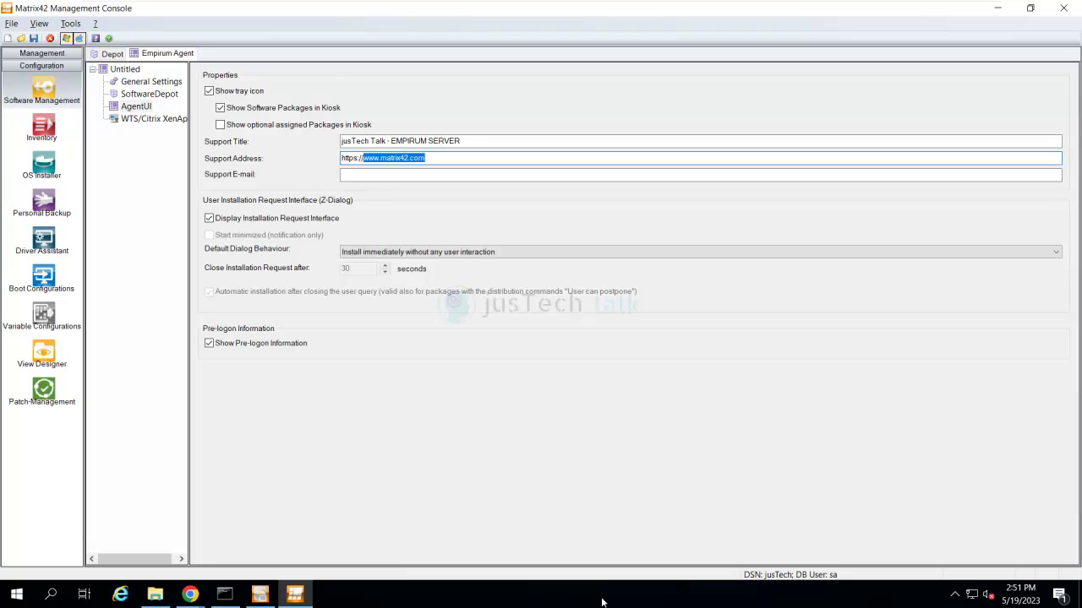
pyautogui.write('ma')
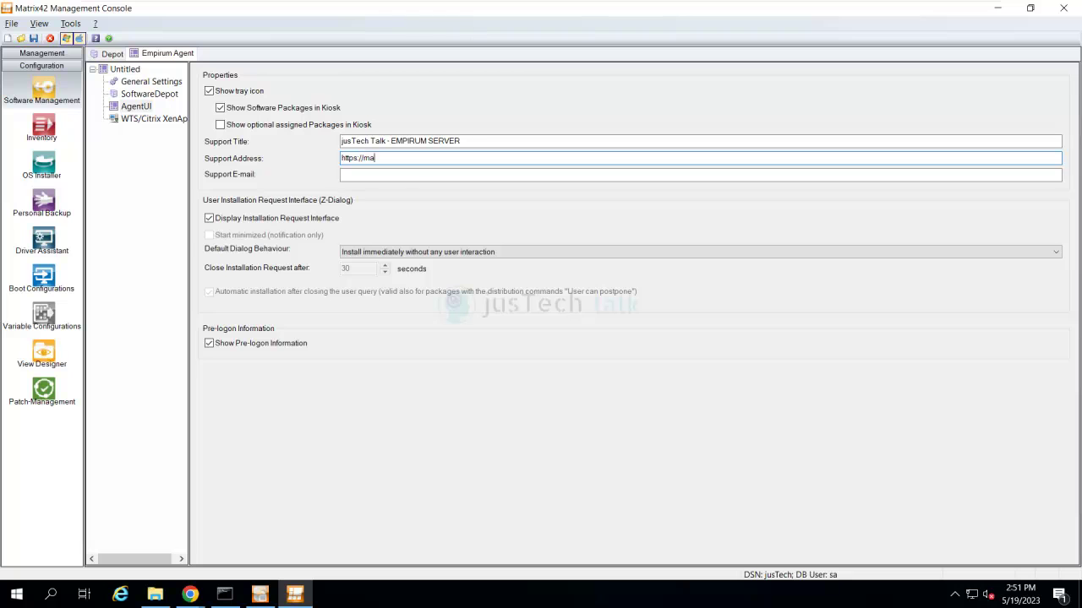
pyautogui.write('trix42')
pyautogui.press('BackSpace')
pyautogui.press('BackSpace')
pyautogui.press('BackSpace')
pyautogui.press('BackSpace')
pyautogui.press('BackSpace')
pyautogui.press('BackSpace')
pyautogui.press('BackSpace')
pyautogui.press('BackSpace')
pyautogui.write('/')
pyautogui.write('por')
pyautogui.write('tal.jus')
pyautogui.write('tech.')
pyautogui.write('tal')
pyautogui.write('k/w')
pyautogui.write('m')
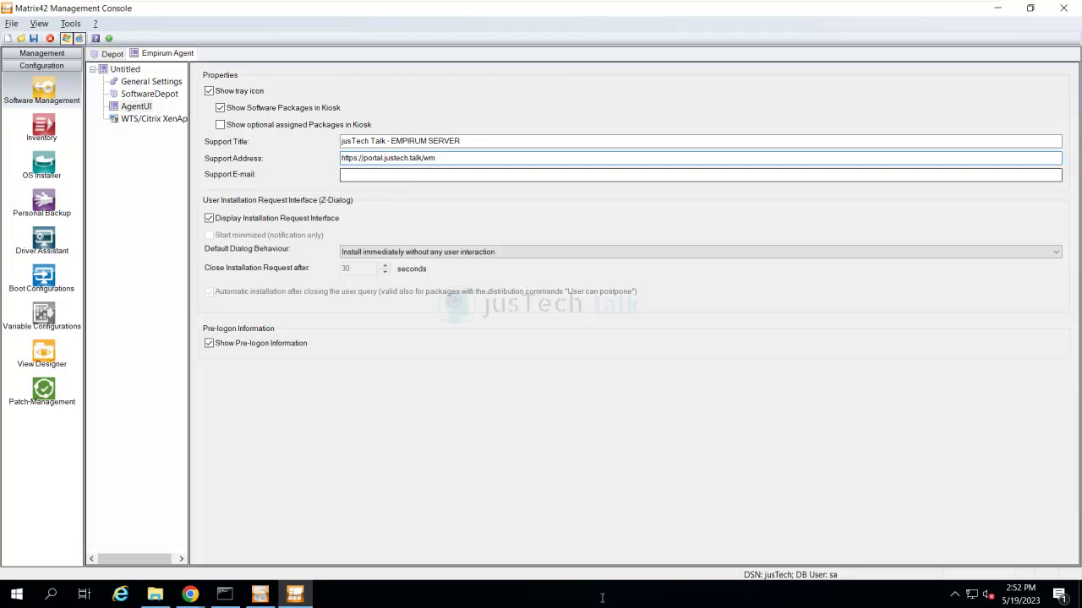
pyautogui.press('Tab')
pyautogui.write('help')
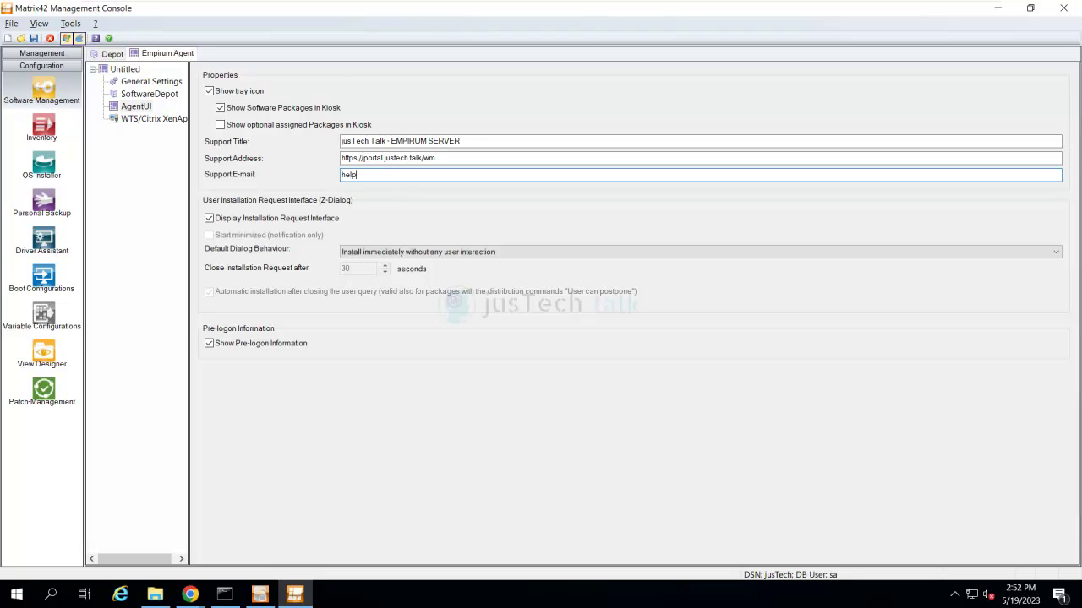
pyautogui.write('desek')
pyautogui.write('@')
pyautogui.press('BackSpace')
pyautogui.press('BackSpace')
pyautogui.press('BackSpace')
pyautogui.press('BackSpace')
pyautogui.press('BackSpace')
pyautogui.hotkey('ctrl', 's')
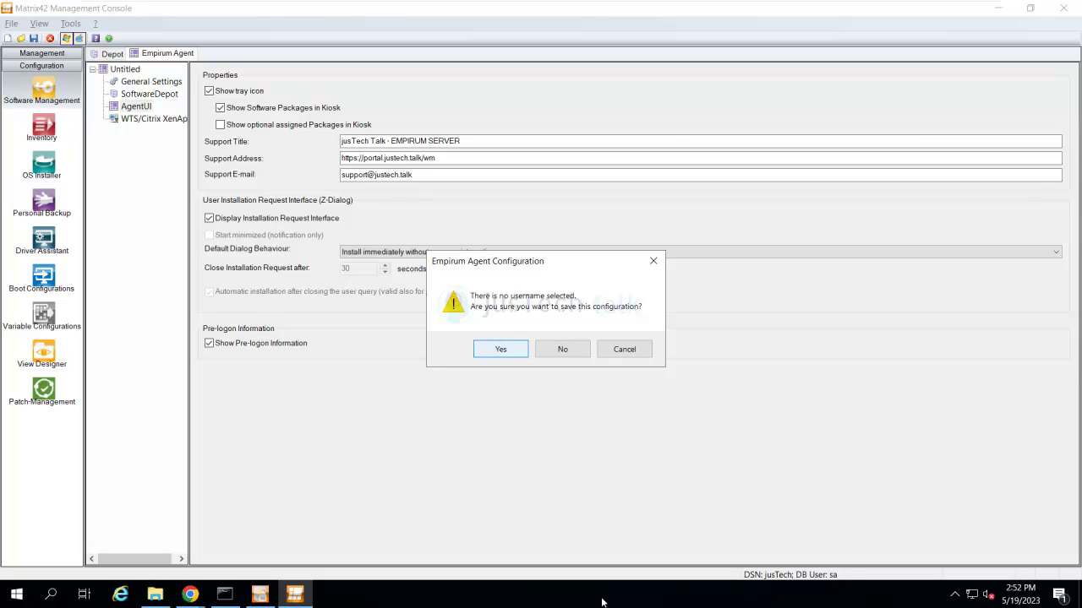
# Confirm the no-username warning and save the configuration as 'justTech - EmpirumServer'.
pyautogui.press('Return')
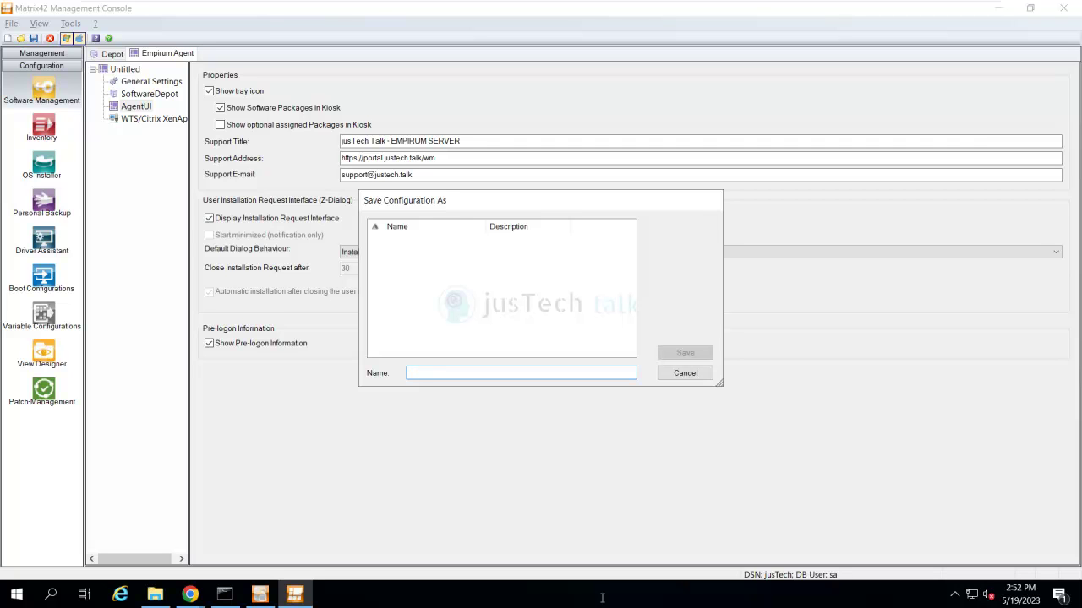
pyautogui.write('J')
pyautogui.press('BackSpace')
pyautogui.write('just')
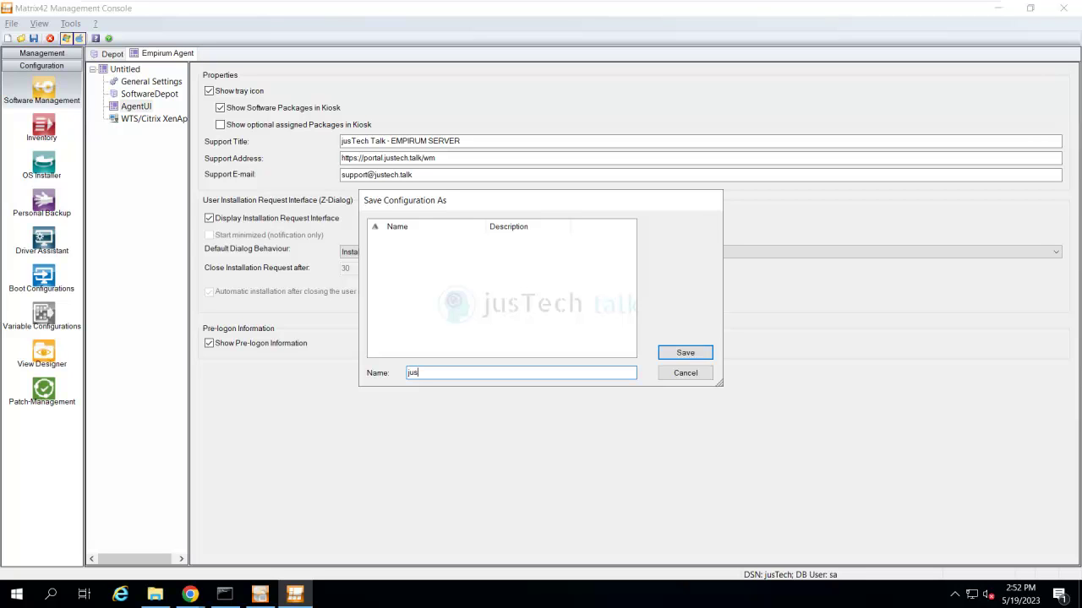
pyautogui.write('Tech')
pyautogui.write(' - Empiru')
pyautogui.write('m')
pyautogui.write('Server')
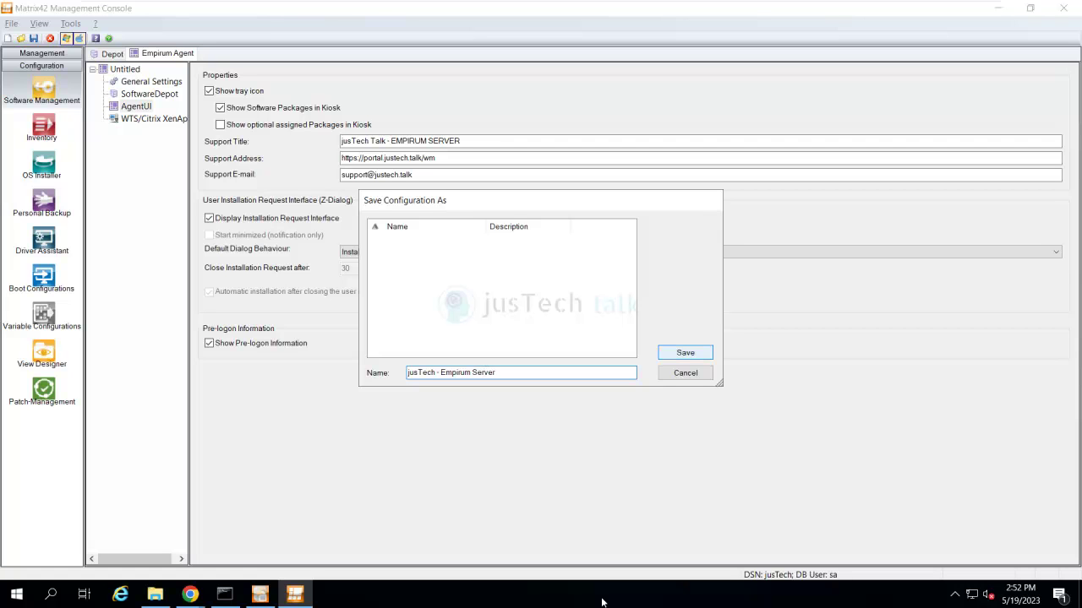
pyautogui.press('Return')
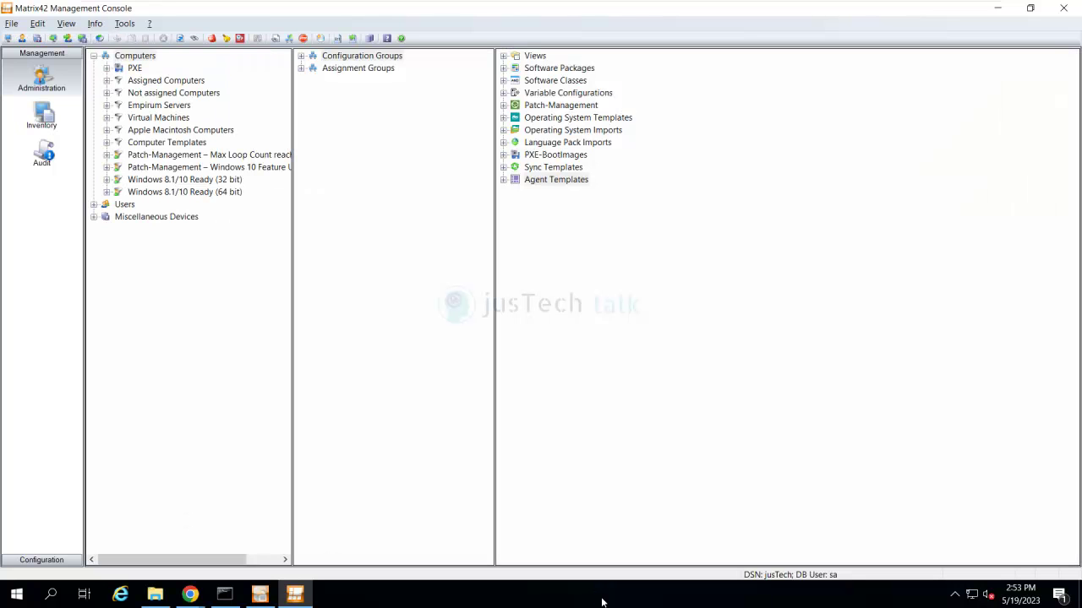
# Reopen the saved template and replace SERVER with Client in the support title.
pyautogui.press('Right')
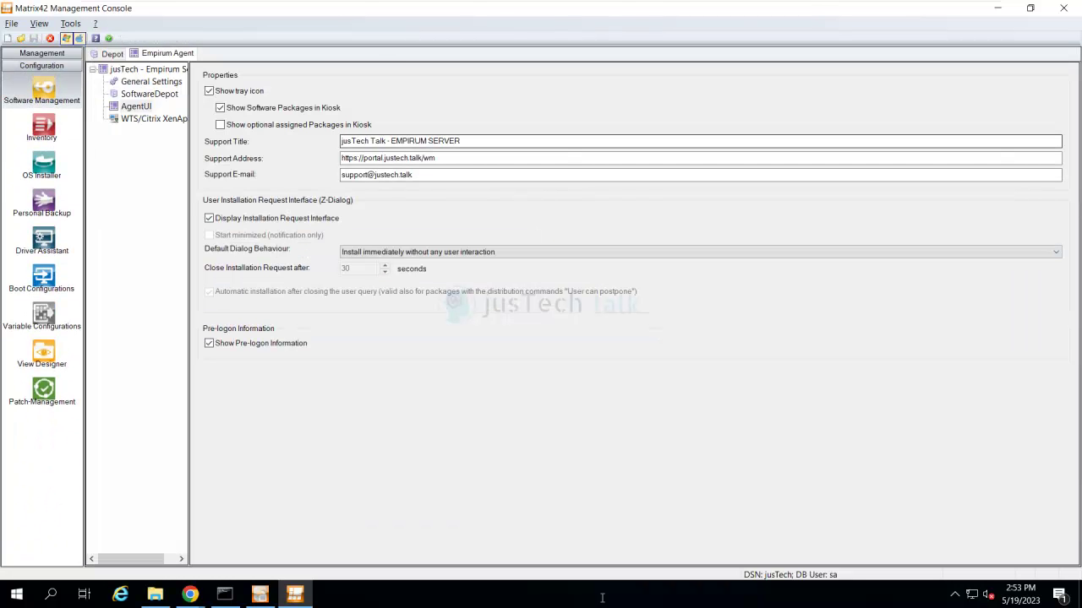
pyautogui.hotkey('ctrl', 'shift', 'Left')
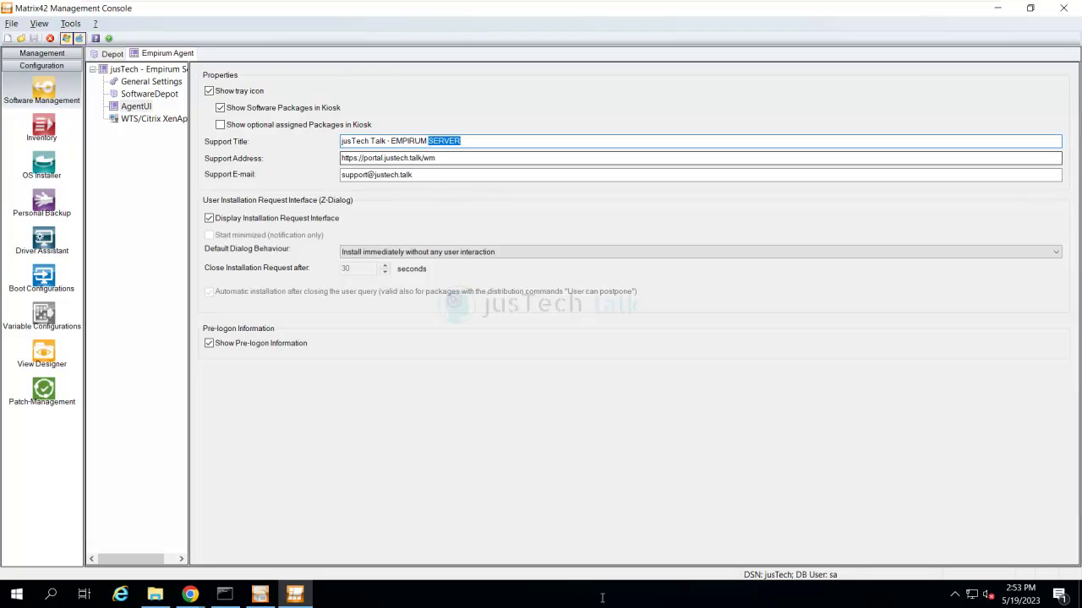
pyautogui.write('Client')
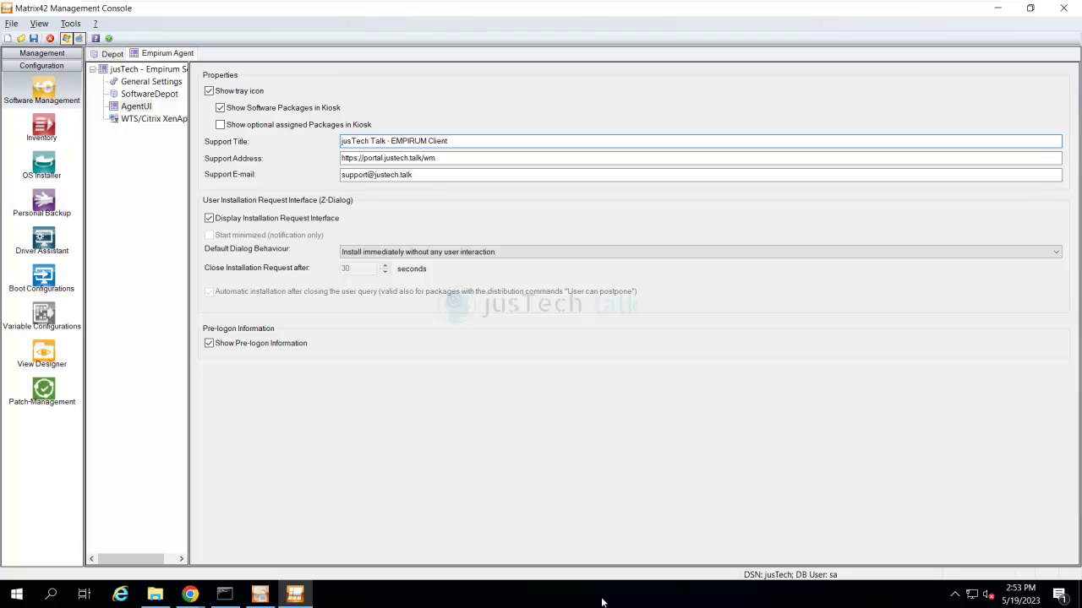
# Move up to the client template's General Settings and focus its settings fields.
pyautogui.press('Up')
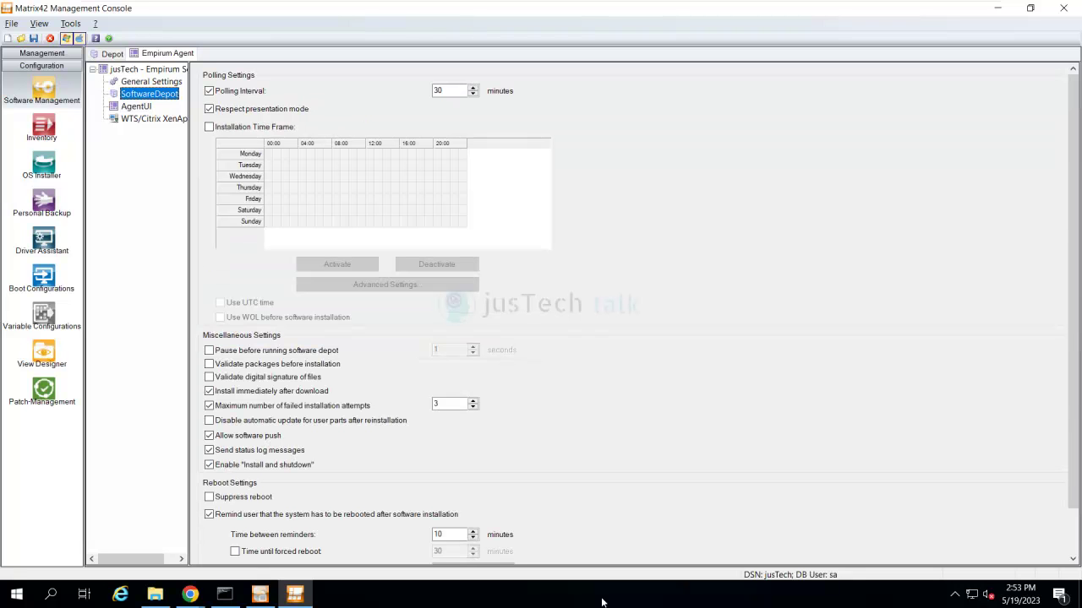
pyautogui.press('Up')
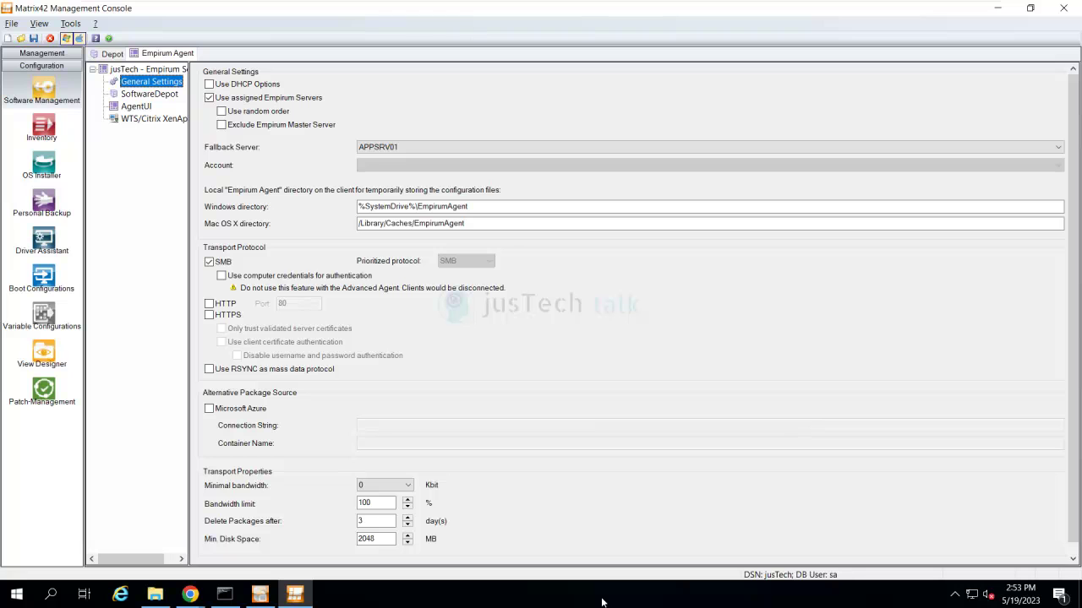
pyautogui.press('Tab')
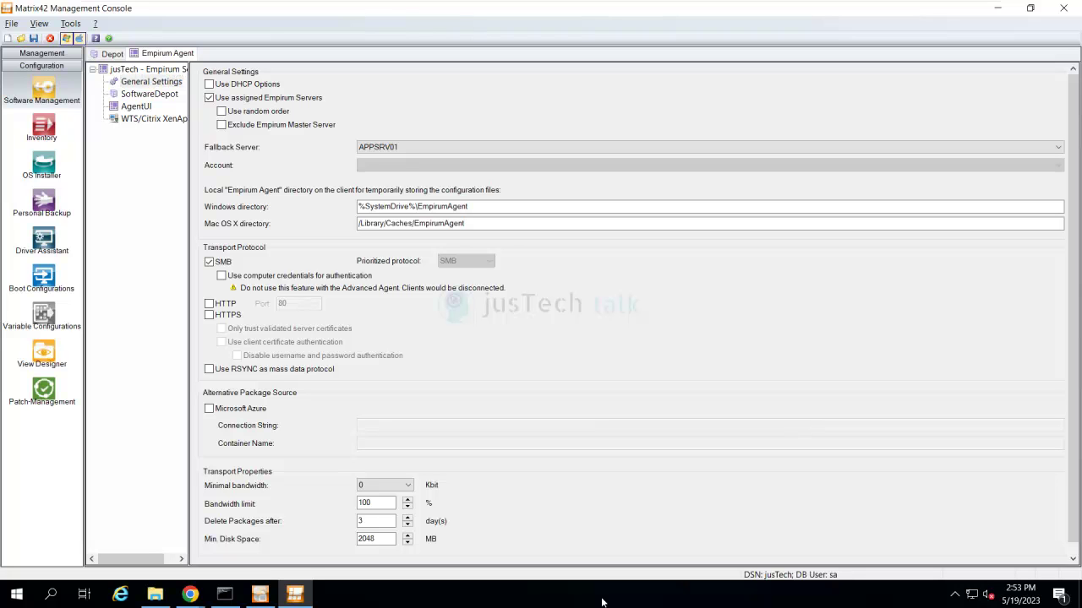
pyautogui.press('Tab')
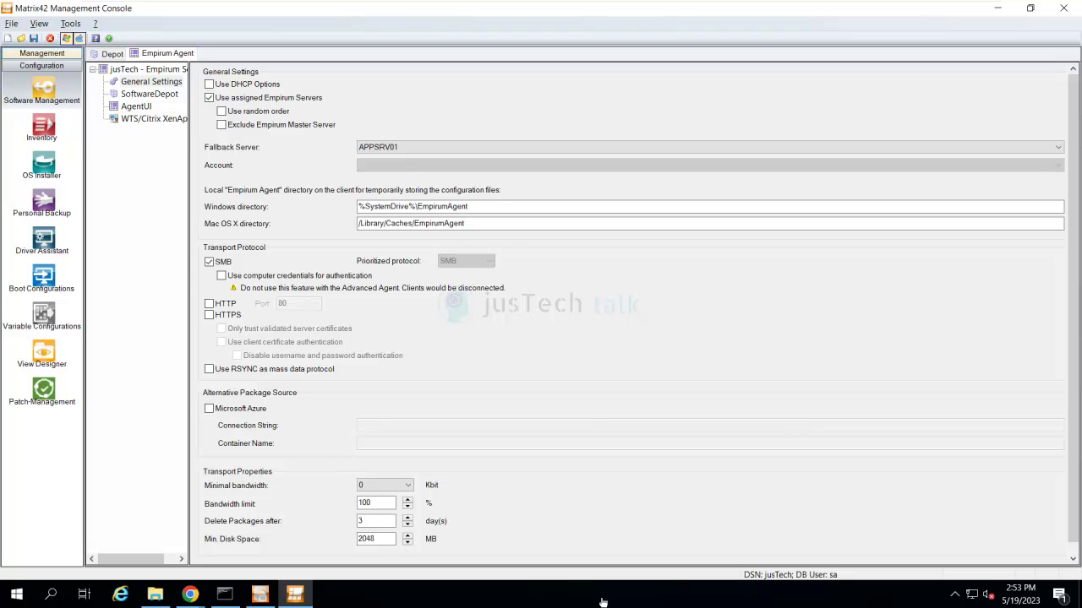
# Save the agent configuration as a new template named 'jusTech - Empirum Client', accepting the no-username warning.
pyautogui.hotkey('alt', 'f')
pyautogui.press('Down')
pyautogui.press('Down')
pyautogui.press('Down')
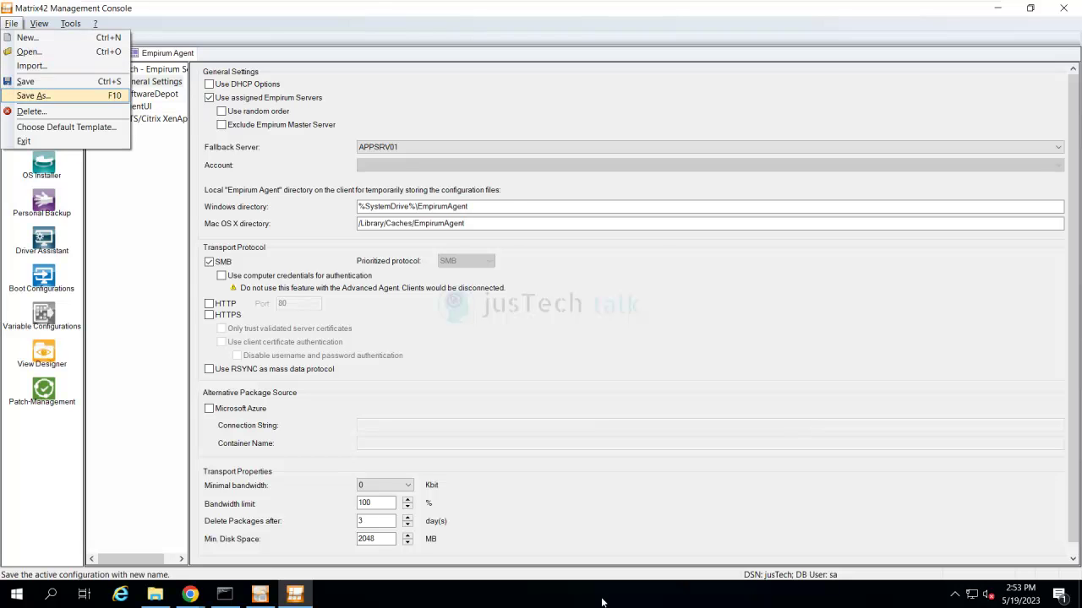
pyautogui.press('Return')
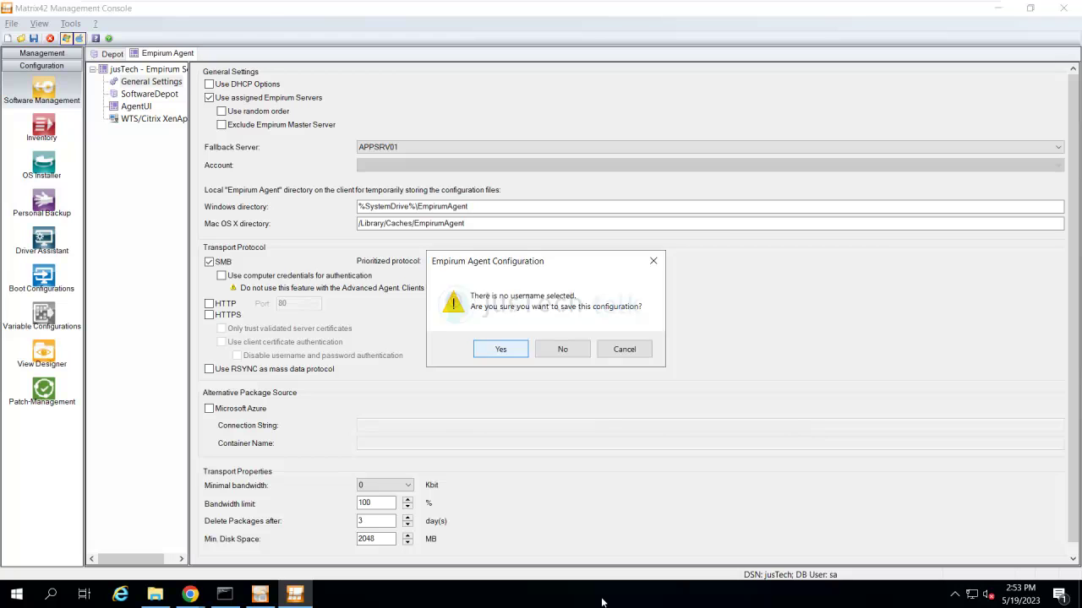
pyautogui.press('Return')
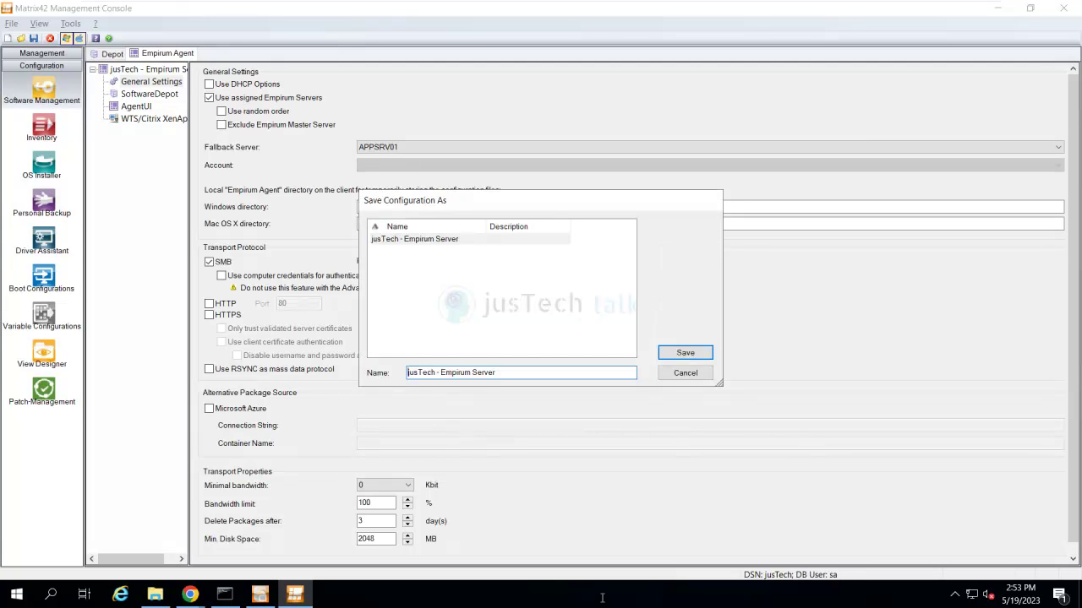
pyautogui.hotkey('ctrl', 'shift', 'Left')
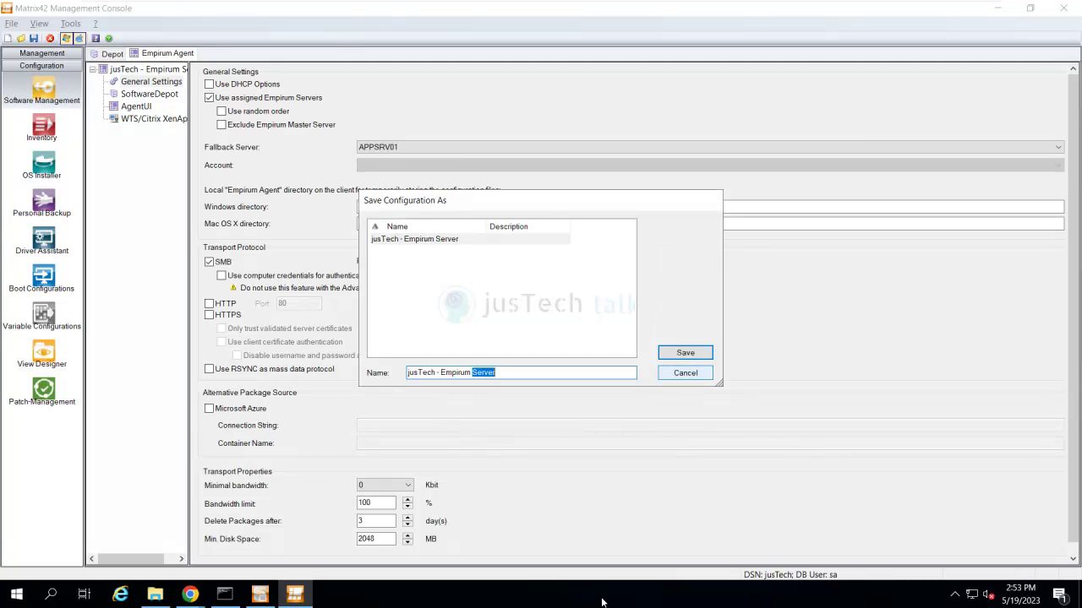
pyautogui.write('Clinet')
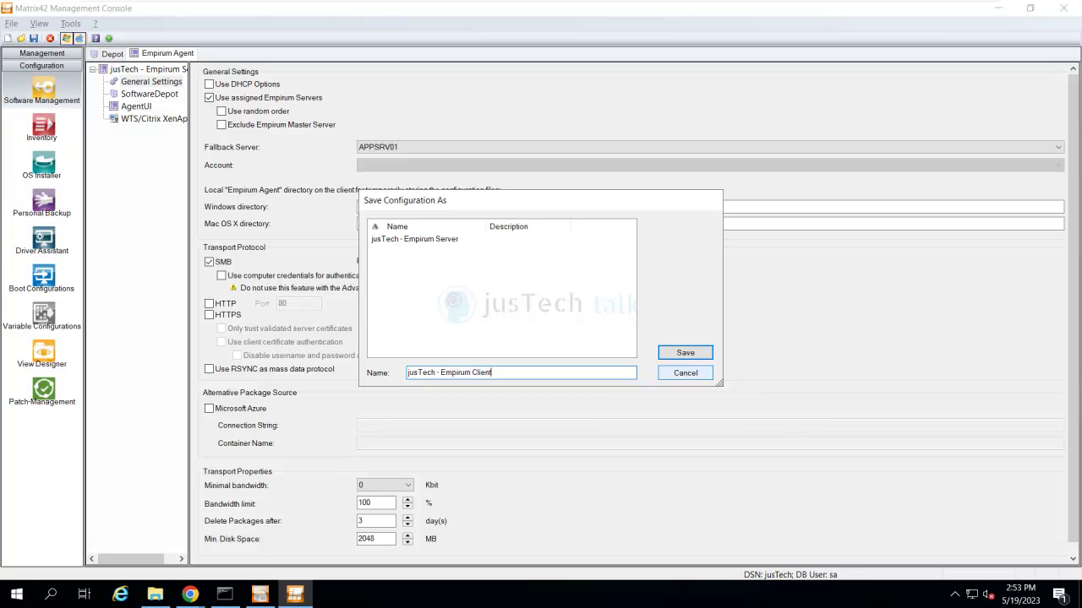
pyautogui.press('Return')
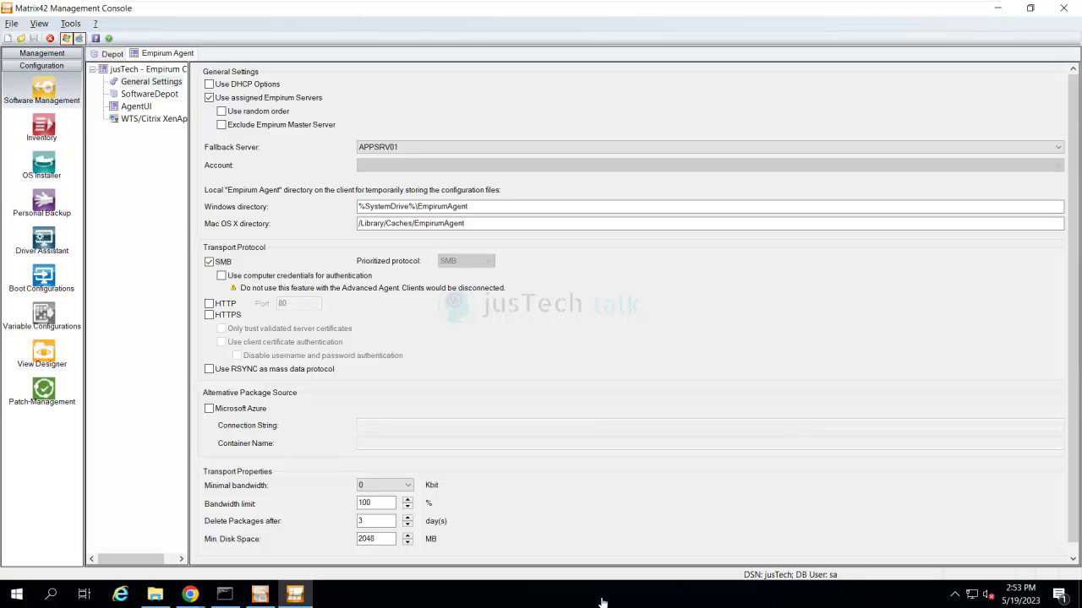
# In Administration, add a new group 'jusTech Talk UEM' under Configuration Groups.
pyautogui.click(42, 52)
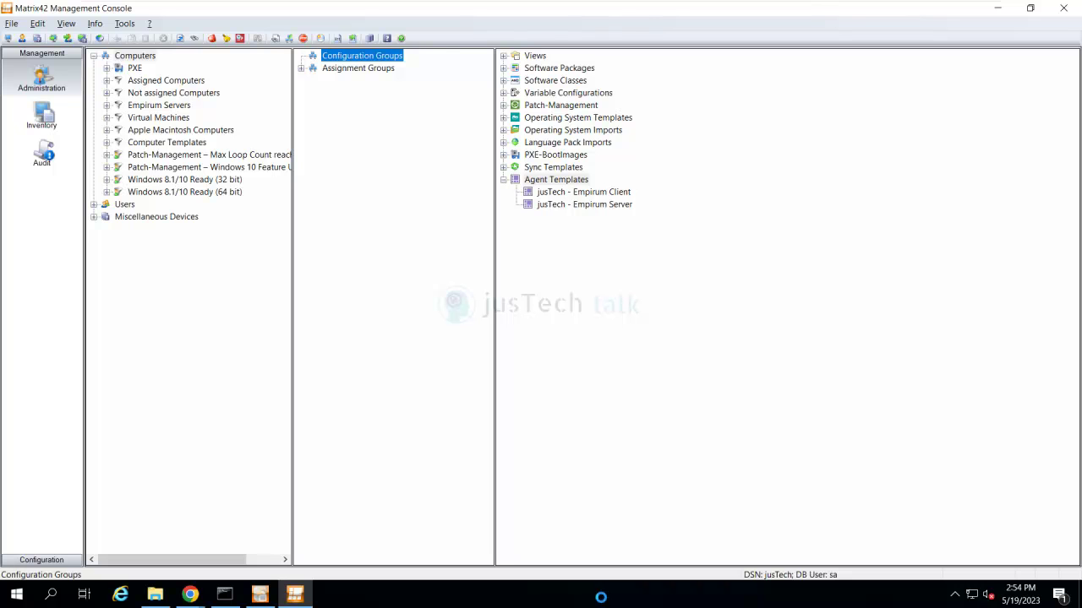
pyautogui.hotkey('shift', 'F10')
pyautogui.press('Down')
pyautogui.press('Down')
pyautogui.press('Up')
pyautogui.press('Up')
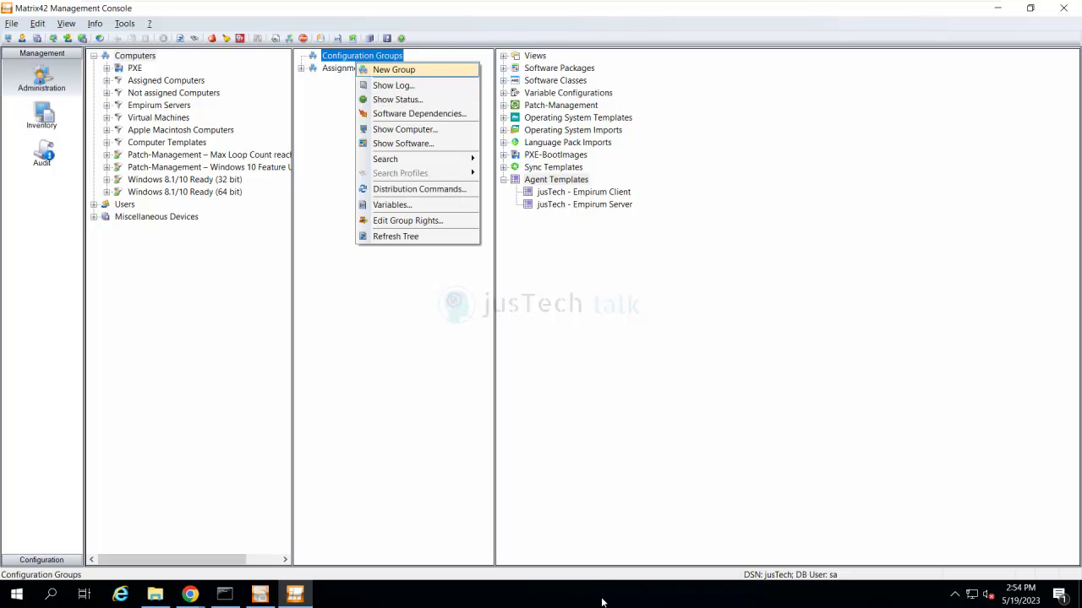
pyautogui.press('Return')
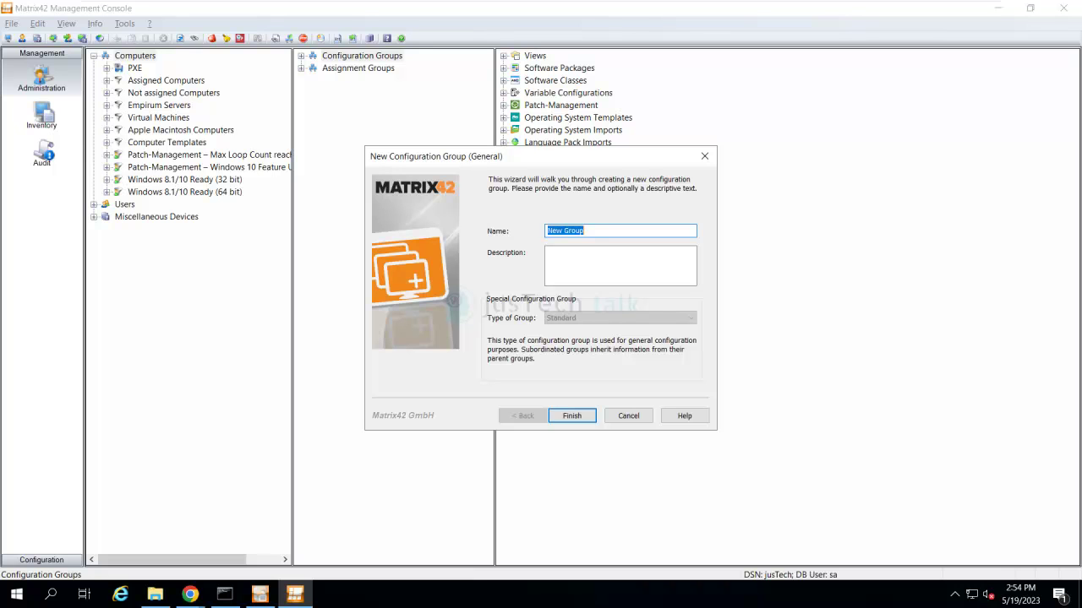
pyautogui.write('jusTech')
pyautogui.write(' Ta')
pyautogui.write('lk')
pyautogui.press('BackSpace')
pyautogui.press('BackSpace')
pyautogui.press('BackSpace')
pyautogui.press('BackSpace')
pyautogui.write('UEM')
pyautogui.press('Return')
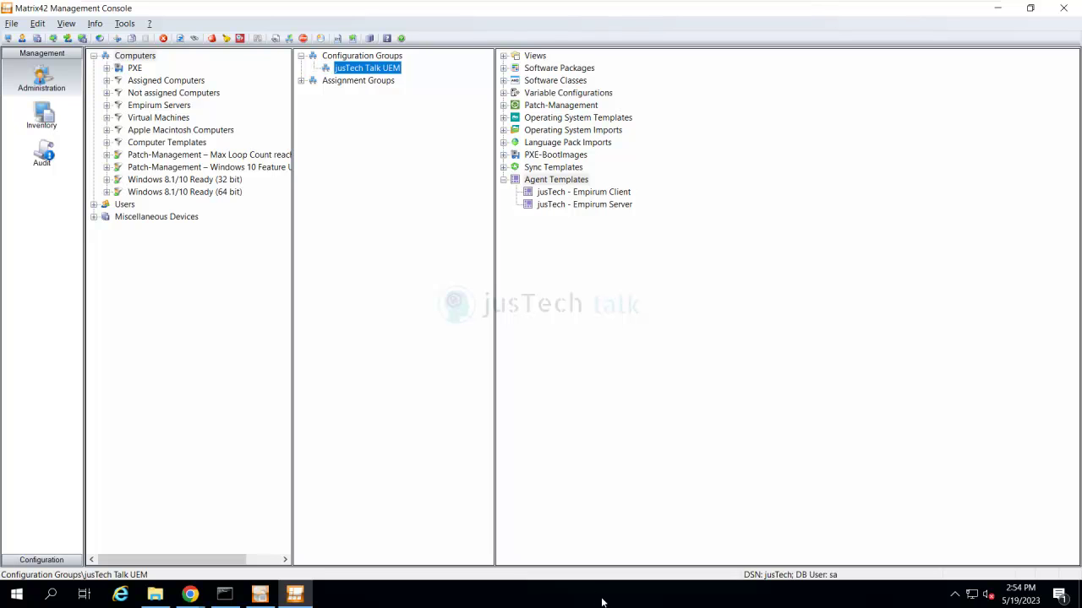
# Create a subgroup '000_Matrix42_Architecture' inside the jusTech Talk UEM group.
pyautogui.hotkey('shift', 'F10')
pyautogui.press('Right')
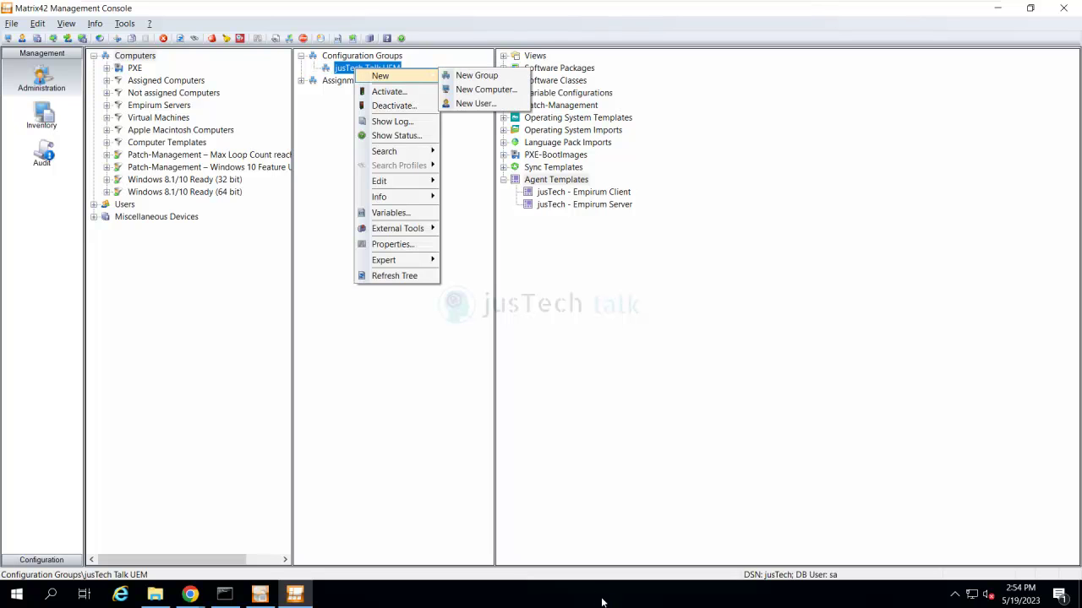
pyautogui.press('Return')
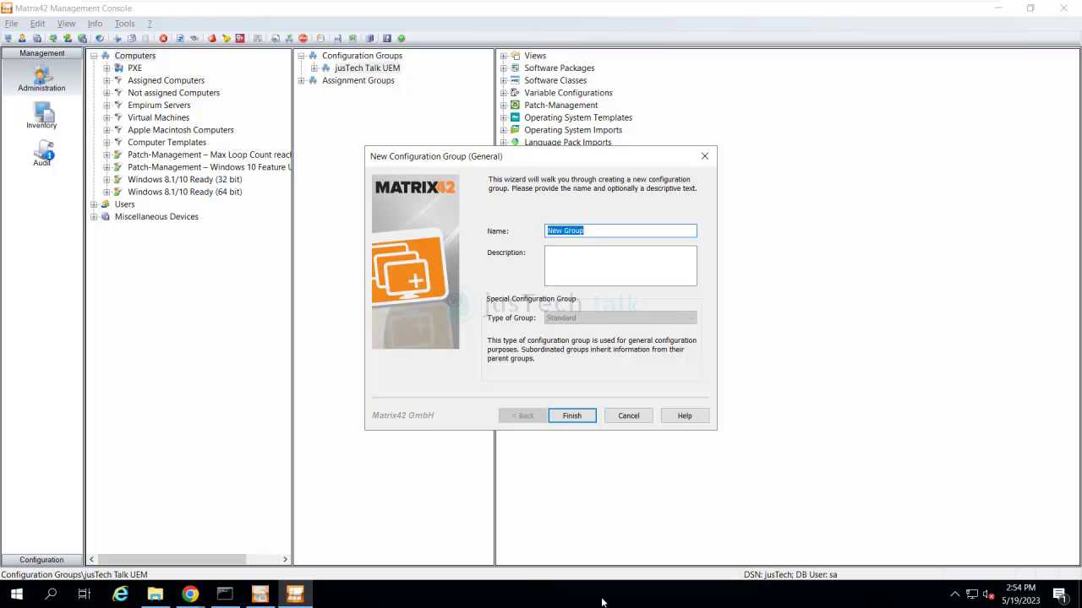
pyautogui.write('000_')
pyautogui.write('Matr')
pyautogui.write('ix')
pyautogui.write('42')
pyautogui.write('_A')
pyautogui.write('rchitecture')
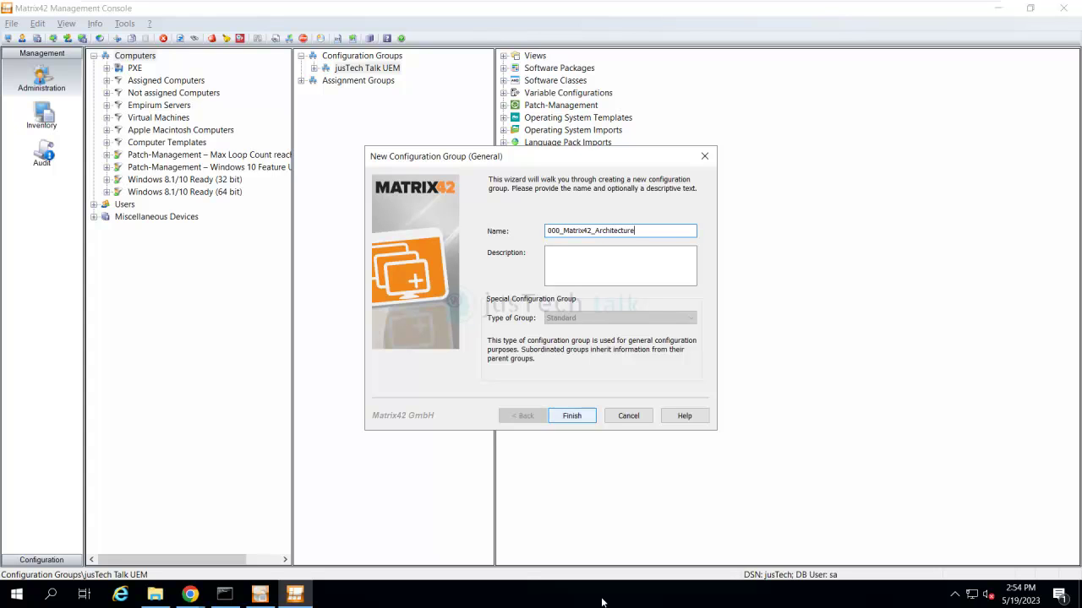
pyautogui.press('Return')
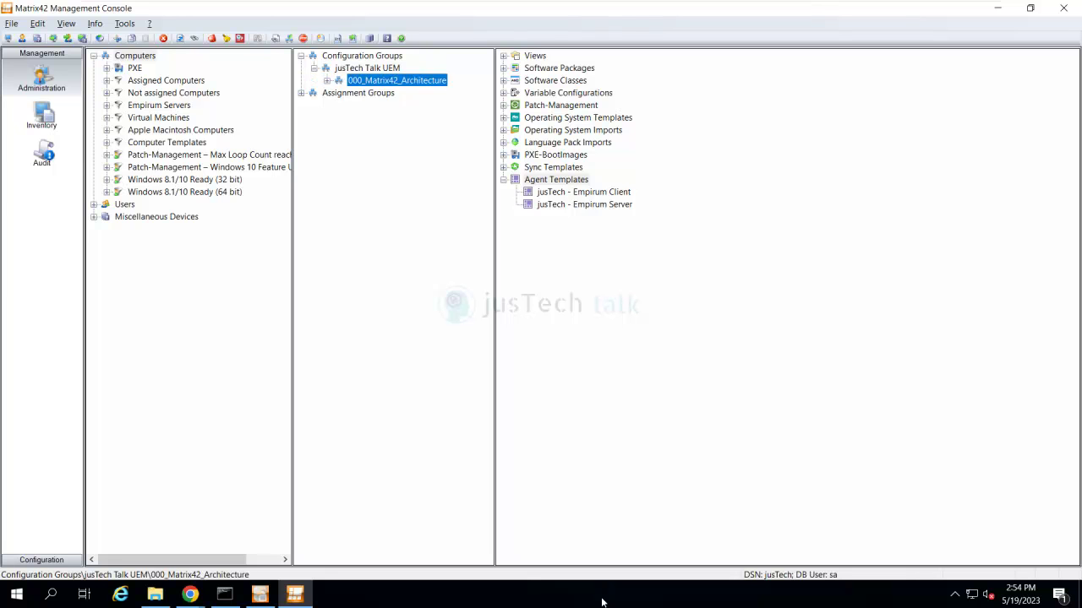
# Create the subgroup '100_jusTech.talk' under jusTech Talk UEM.
pyautogui.press('Up')
pyautogui.hotkey('shift', 'F10')
pyautogui.press('Down')
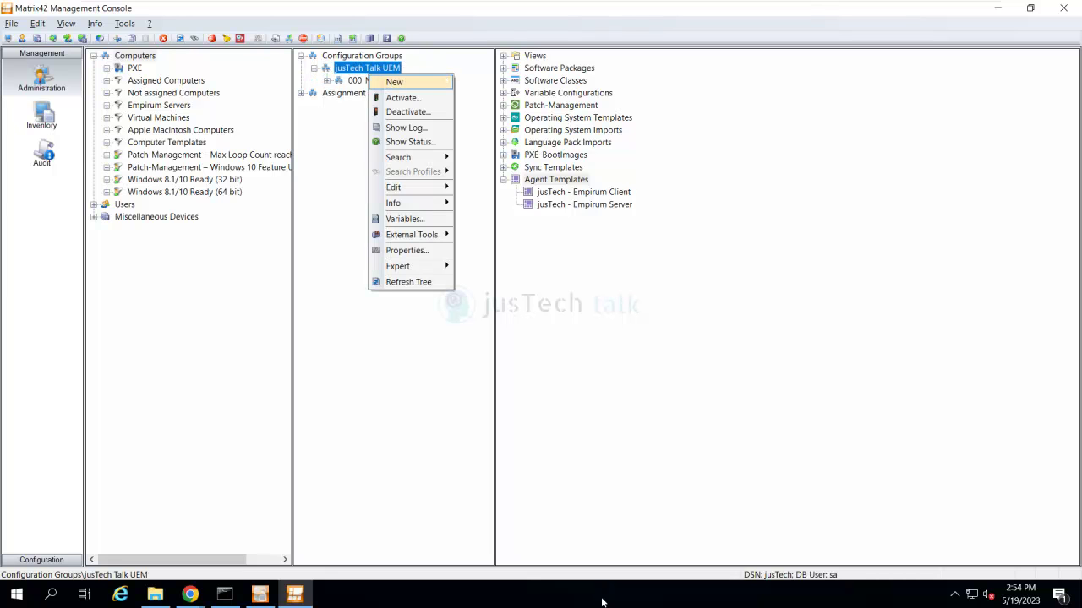
pyautogui.press('Right')
pyautogui.press('Return')
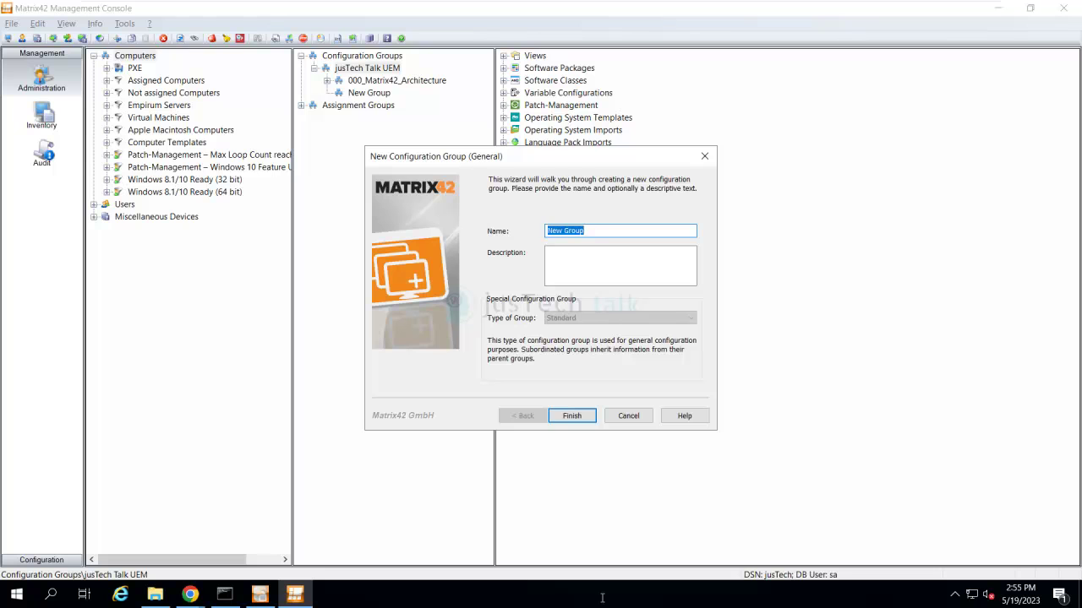
pyautogui.write('100_')
pyautogui.write('Just')
pyautogui.press('BackSpace')
pyautogui.press('BackSpace')
pyautogui.press('BackSpace')
pyautogui.write('jusTec')
pyautogui.write('h')
pyautogui.write('Ta')
pyautogui.write('lk')
pyautogui.press('BackSpace')
pyautogui.press('BackSpace')
pyautogui.press('BackSpace')
pyautogui.press('BackSpace')
pyautogui.write('tal')
pyautogui.write('k')
pyautogui.press('Return')
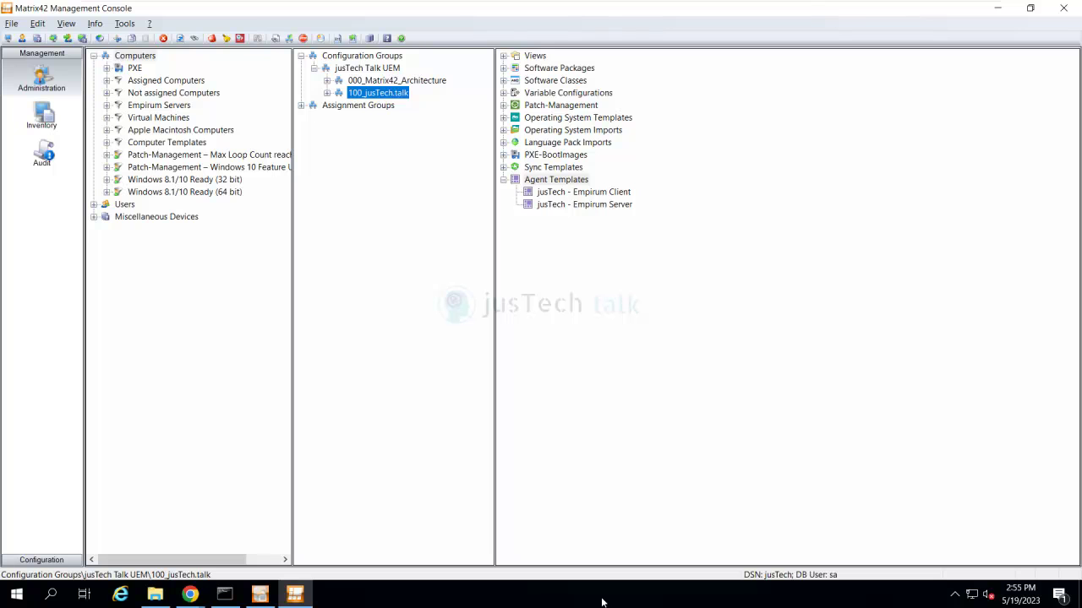
# Create the subgroup '200_Workgroup' under jusTech Talk UEM.
pyautogui.press('Left')
pyautogui.hotkey('shift', 'F10')
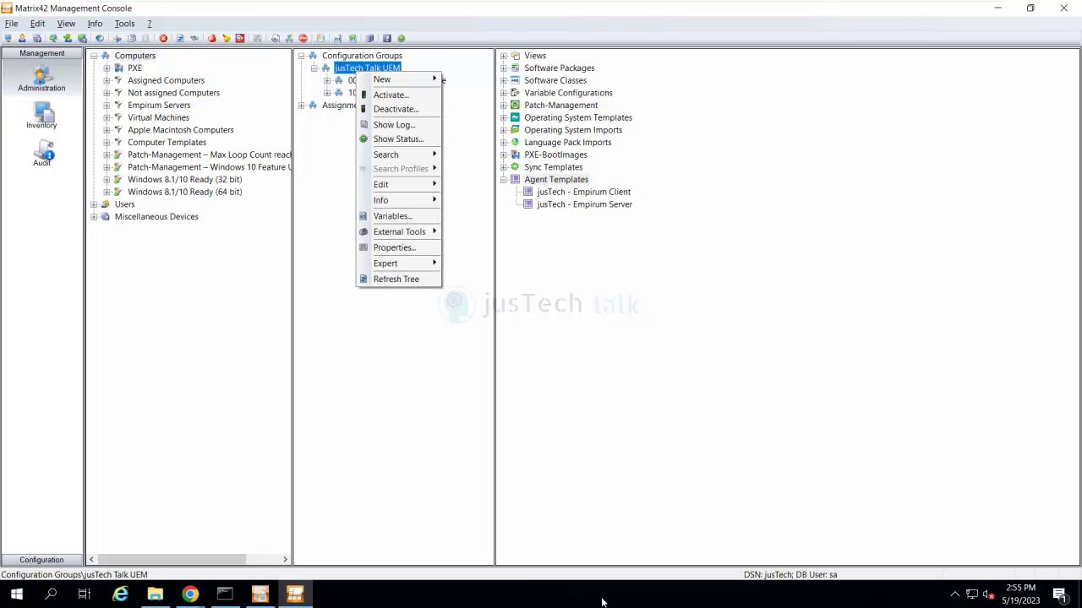
pyautogui.press('Down')
pyautogui.press('Right')
pyautogui.press('Return')
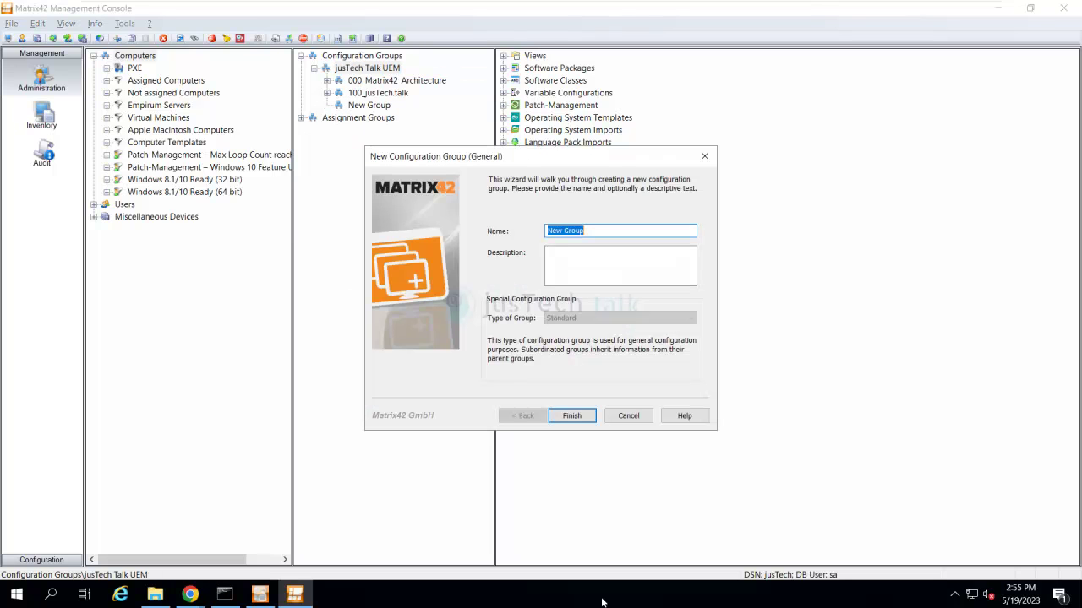
pyautogui.write('200_')
pyautogui.write('Work')
pyautogui.write('gr')
pyautogui.write('oup')
pyautogui.press('Return')
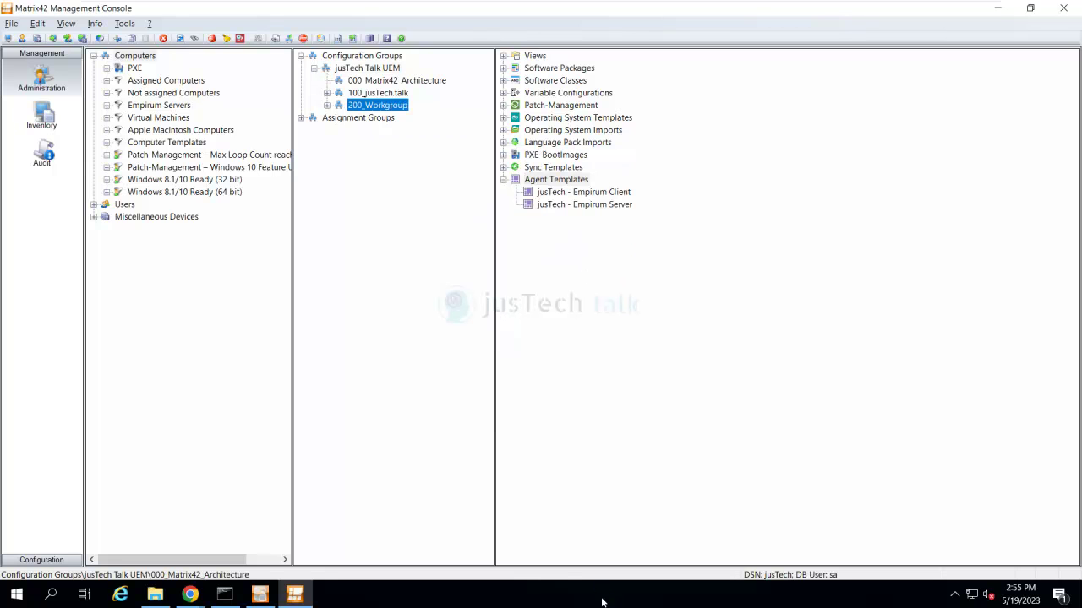
pyautogui.press('Up')
pyautogui.press('Up')
# Create the subgroup '010_EMPIRUM_Master' inside 000_Matrix42_Architecture.
pyautogui.hotkey('shift', 'F10')
pyautogui.press('Down')
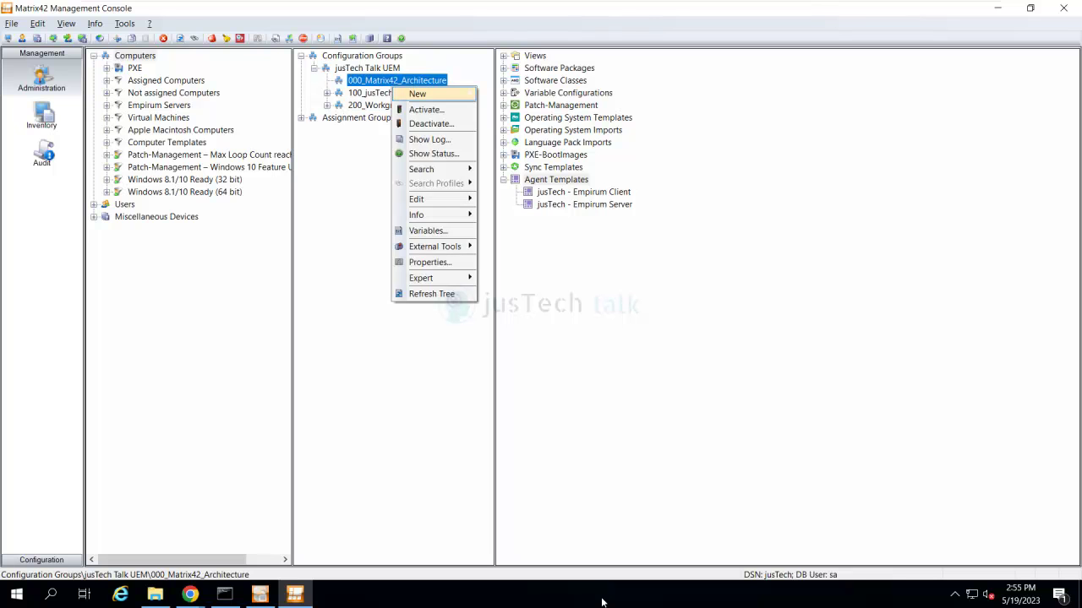
pyautogui.press('Right')
pyautogui.press('Down')
pyautogui.press('Up')
pyautogui.press('Return')
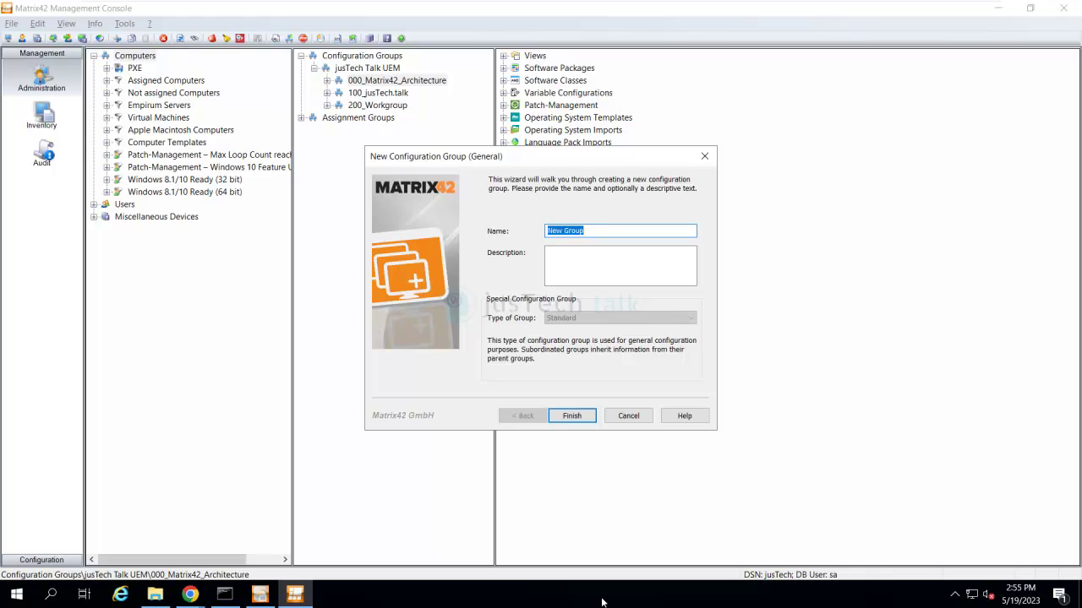
pyautogui.write('010_E')
pyautogui.write('MPIRUM')
pyautogui.write('_Master')
pyautogui.press('Return')
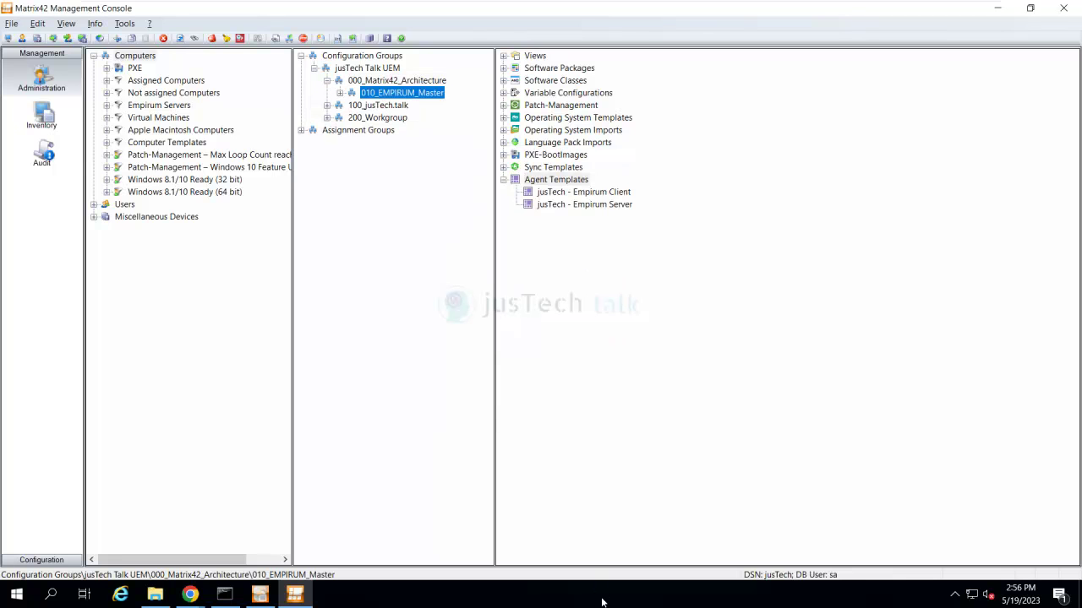
# Create the subgroup '020_EMPIRUM Depot' inside 000_Matrix42_Architecture.
pyautogui.press('Left')
pyautogui.hotkey('shift', 'F10')
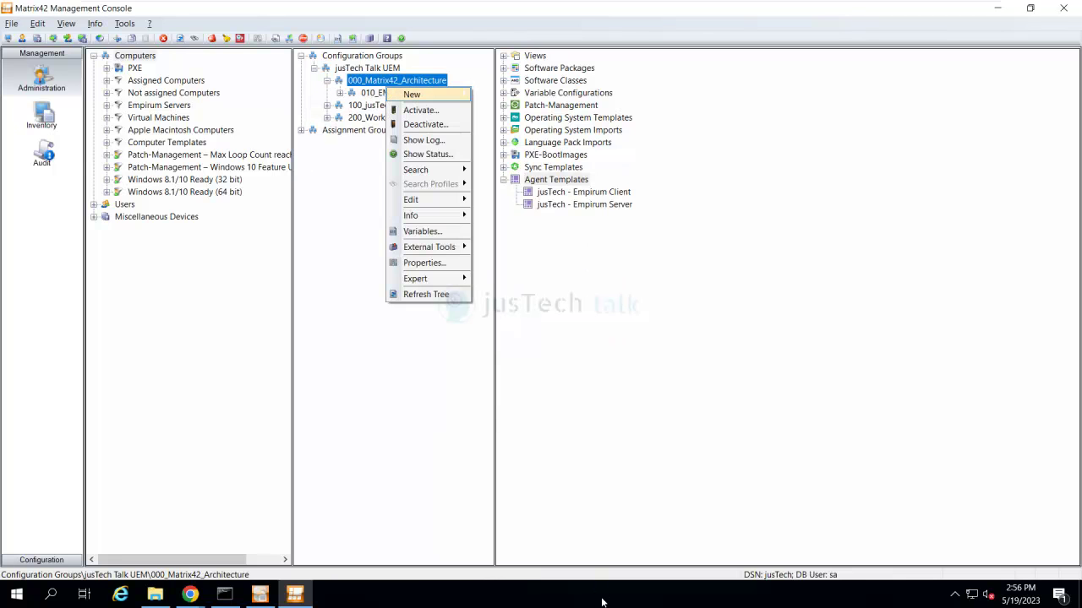
pyautogui.press('Right')
pyautogui.press('Return')
pyautogui.write('0')
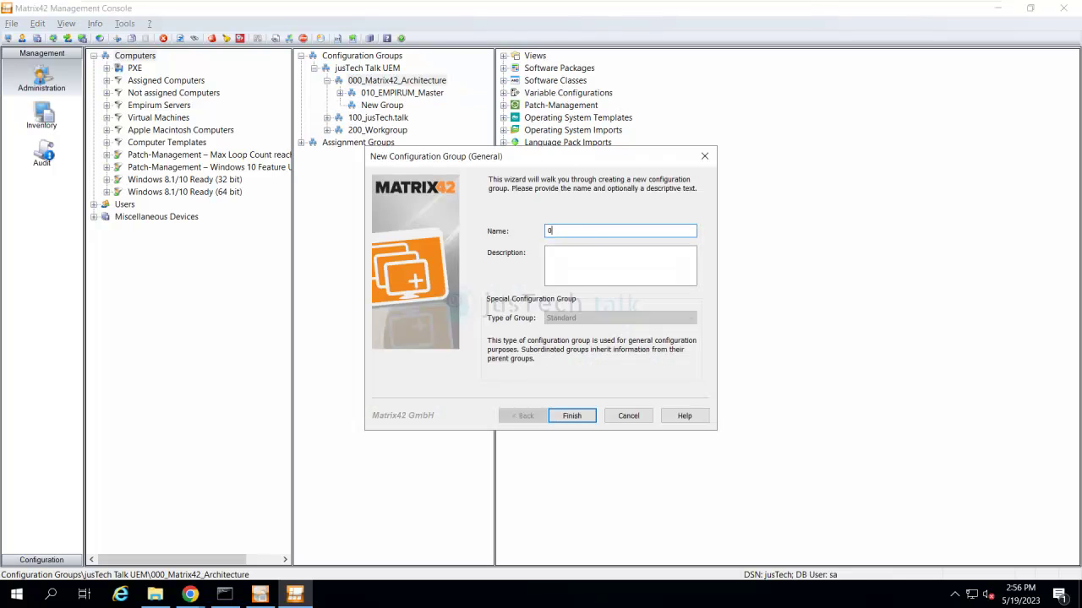
pyautogui.write('20_E')
pyautogui.write('MPIRUM')
pyautogui.write('-D')
pyautogui.press('BackSpace')
pyautogui.press('BackSpace')
pyautogui.write('Depot')
pyautogui.press('Return')
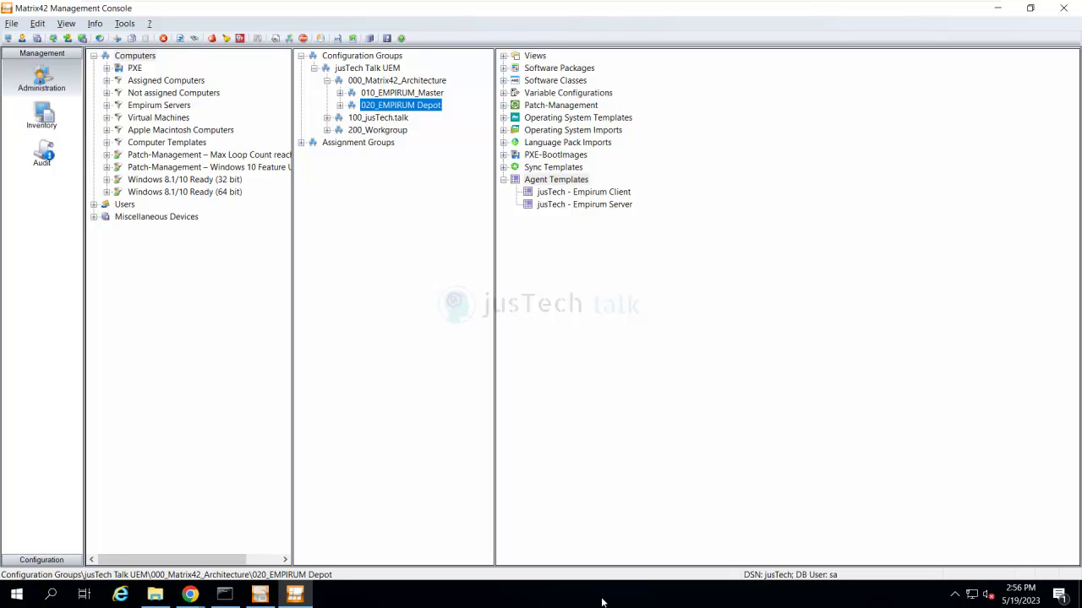
pyautogui.press('Up')
pyautogui.press('Up')
# Create the subgroup '020_EMPIRUM-Subdepot' inside 000_Matrix42_Architecture.
pyautogui.hotkey('shift', 'F10')
pyautogui.press('Down')
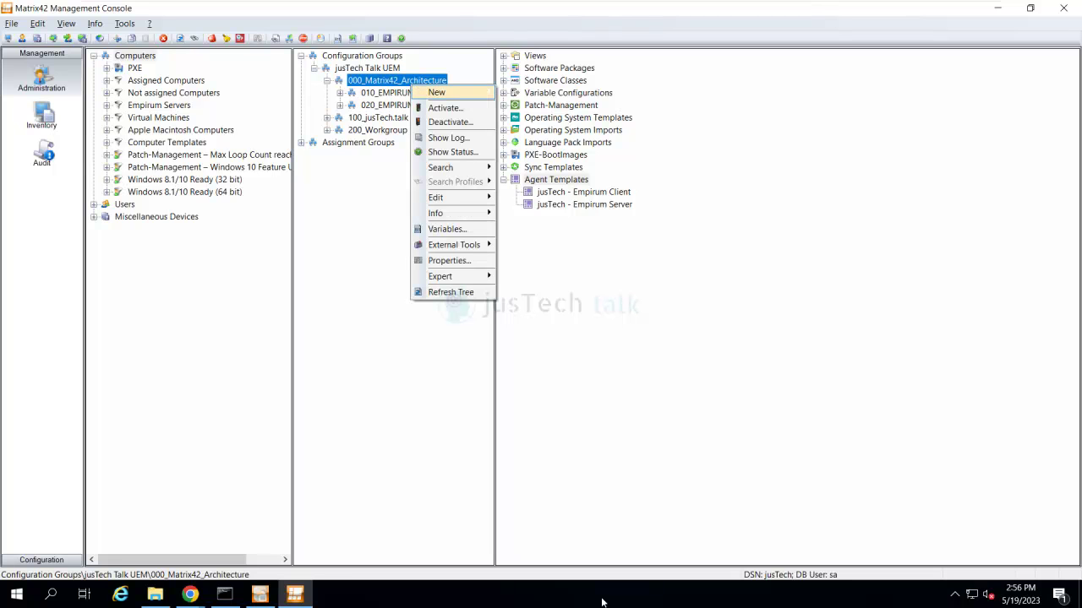
pyautogui.press('Right')
pyautogui.press('Return')
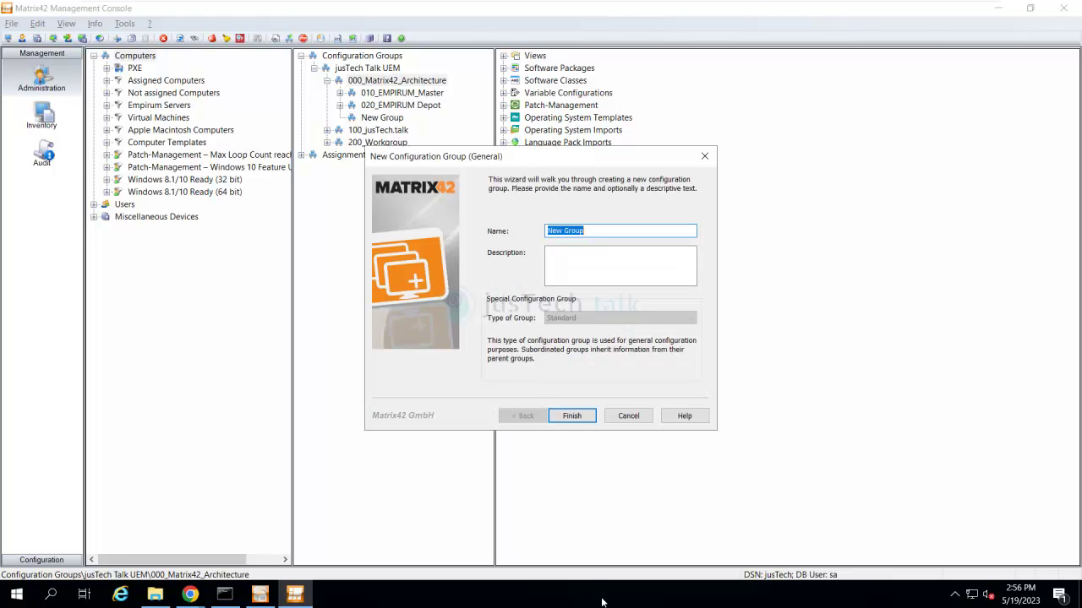
pyautogui.write('02')
pyautogui.write('0_EMPIRUM-SUBDEPOT')
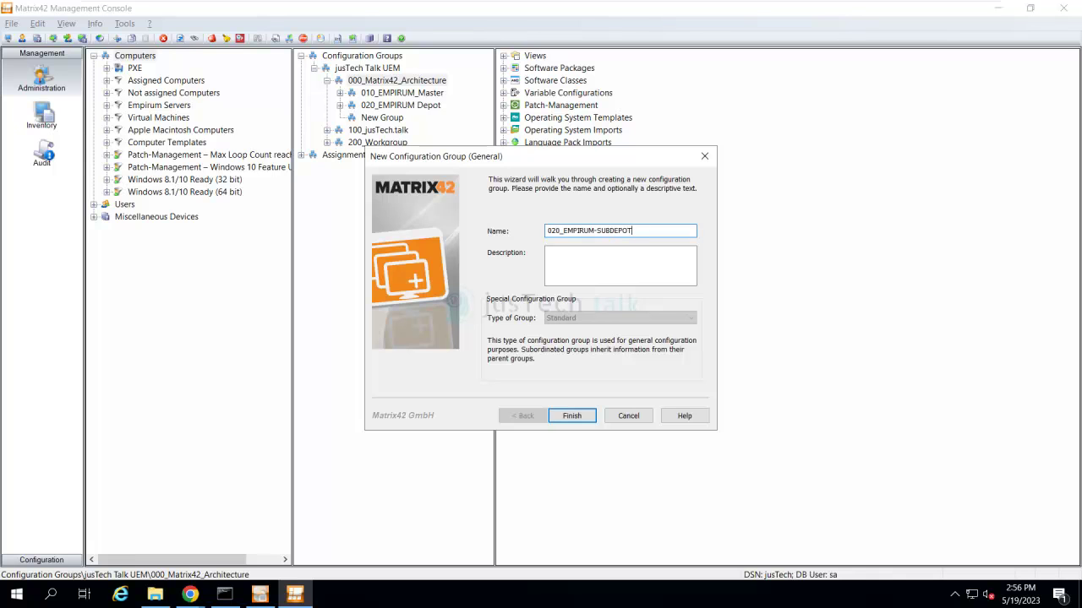
pyautogui.press('BackSpace')
pyautogui.press('BackSpace')
pyautogui.press('BackSpace')
pyautogui.press('BackSpace')
pyautogui.press('BackSpace')
pyautogui.press('BackSpace')
pyautogui.press('BackSpace')
pyautogui.write('Subdep')
pyautogui.write('ot')
pyautogui.press('Return')
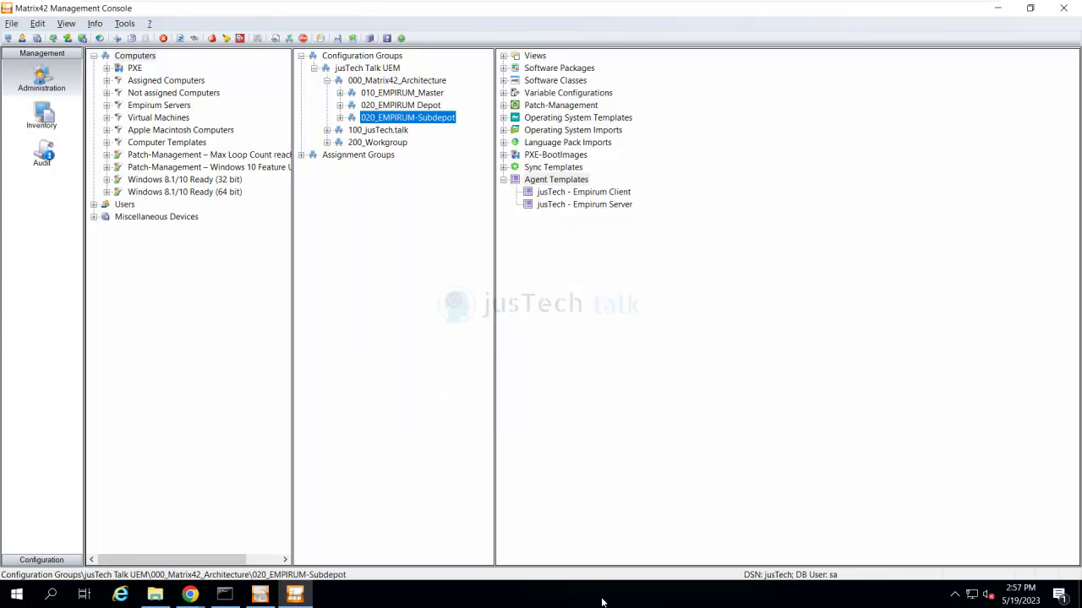
# Create the subgroup '030_Sub-Depot' inside 000_Matrix42_Architecture.
pyautogui.press('Left')
pyautogui.hotkey('shift', 'F10')
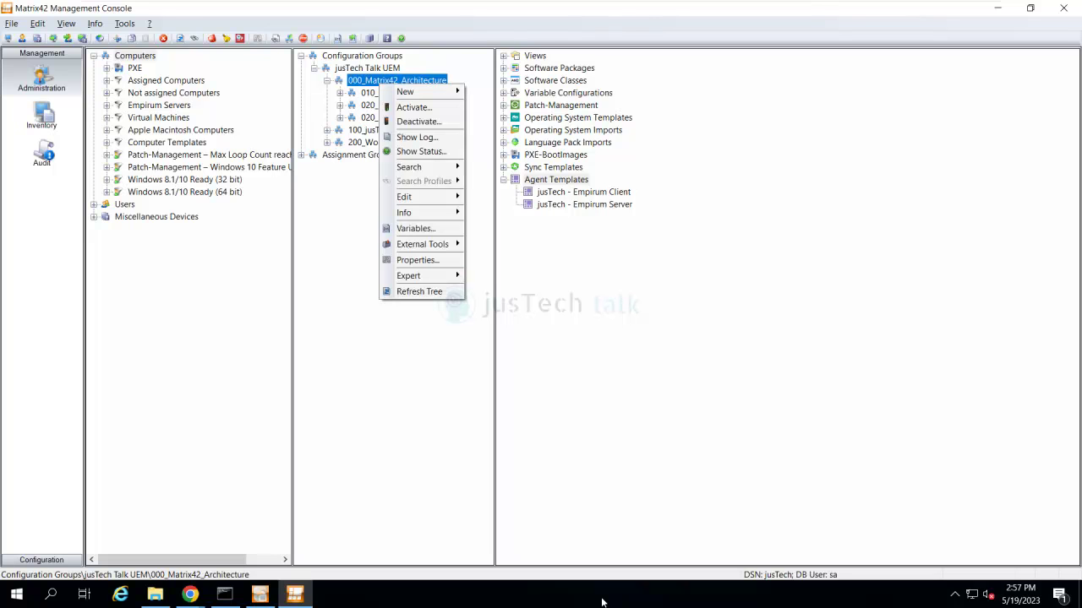
pyautogui.press('Down')
pyautogui.press('Down')
pyautogui.press('Up')
pyautogui.press('Right')
pyautogui.press('Return')
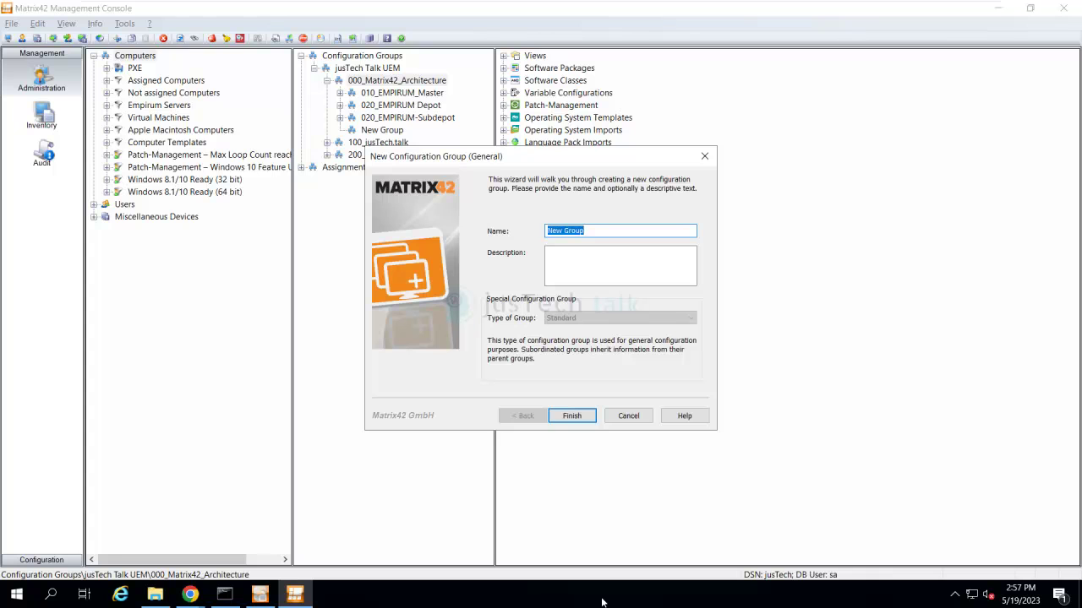
pyautogui.write('030_')
pyautogui.write('Sub-')
pyautogui.write('Depot')
pyautogui.press('Return')
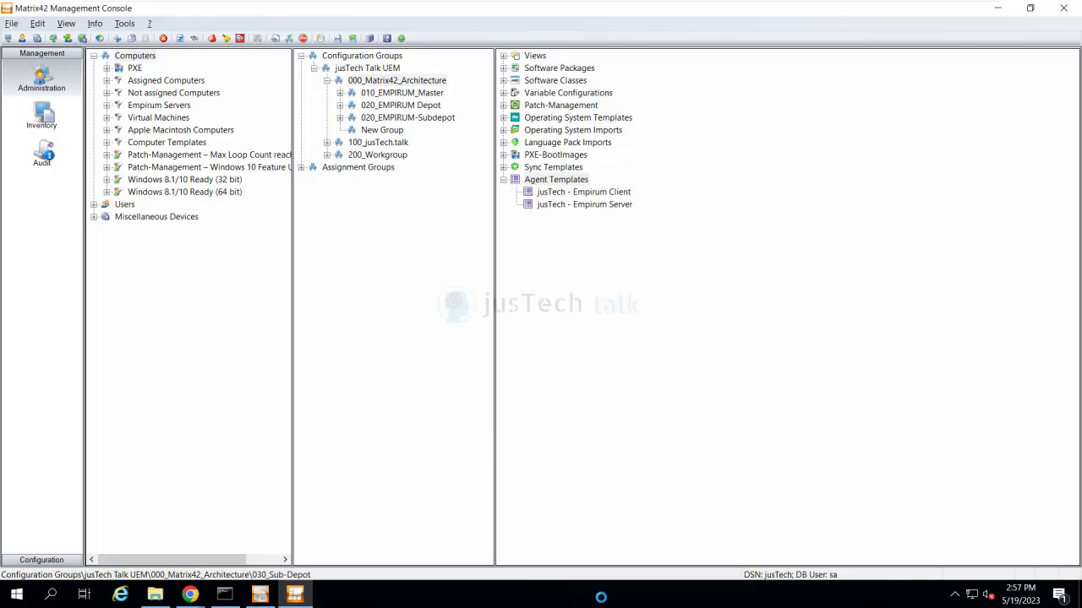